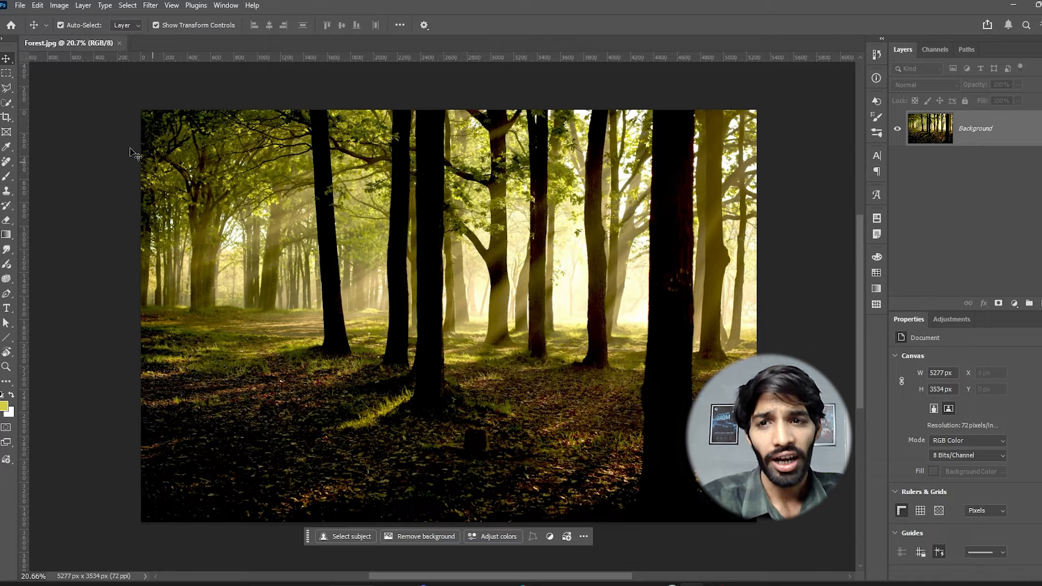
# Step: Extend the crop area beyond all four sides of the forest photo to about 7686 × 5487 px
pyautogui.click(6, 117)
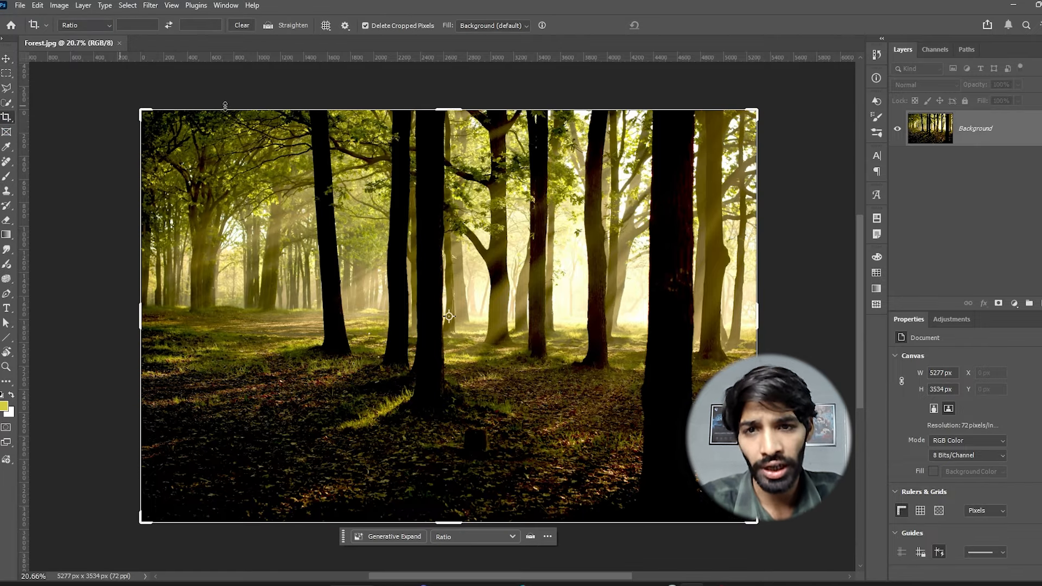
pyautogui.moveTo(755, 112); pyautogui.dragTo(824, 65)
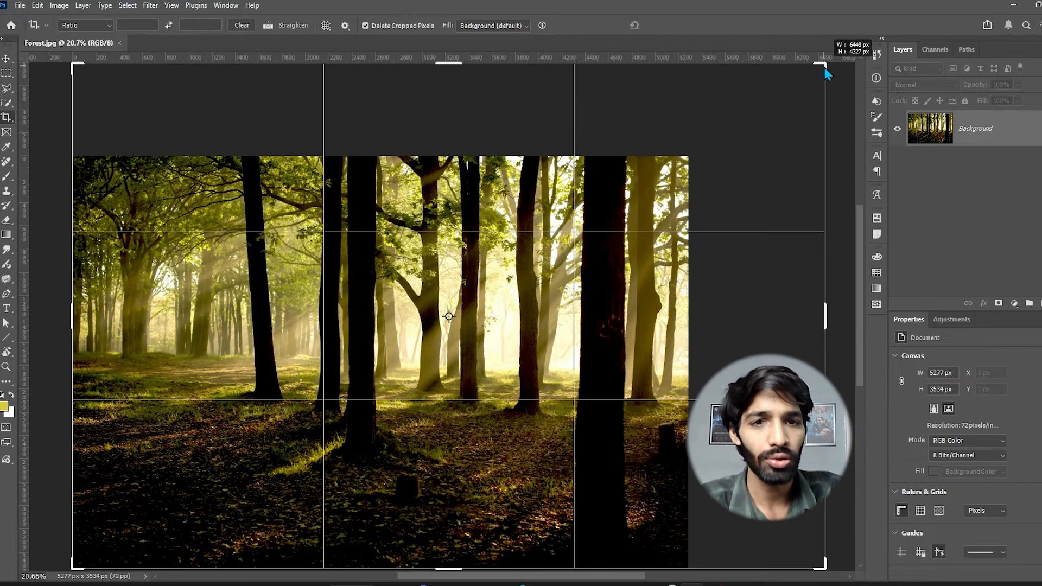
pyautogui.moveTo(113, 516); pyautogui.dragTo(285, 305)
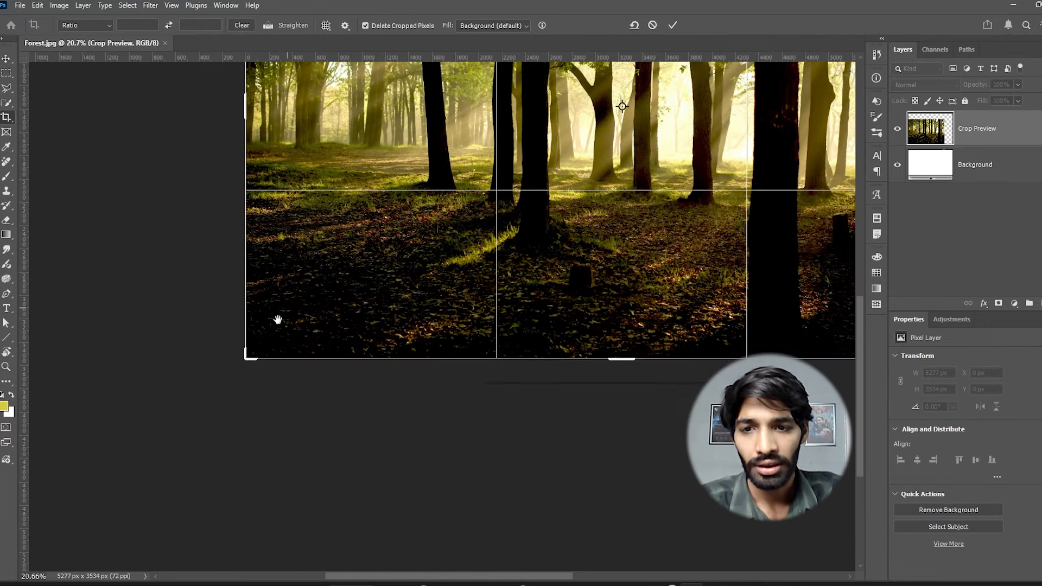
pyautogui.moveTo(244, 362); pyautogui.dragTo(174, 424)
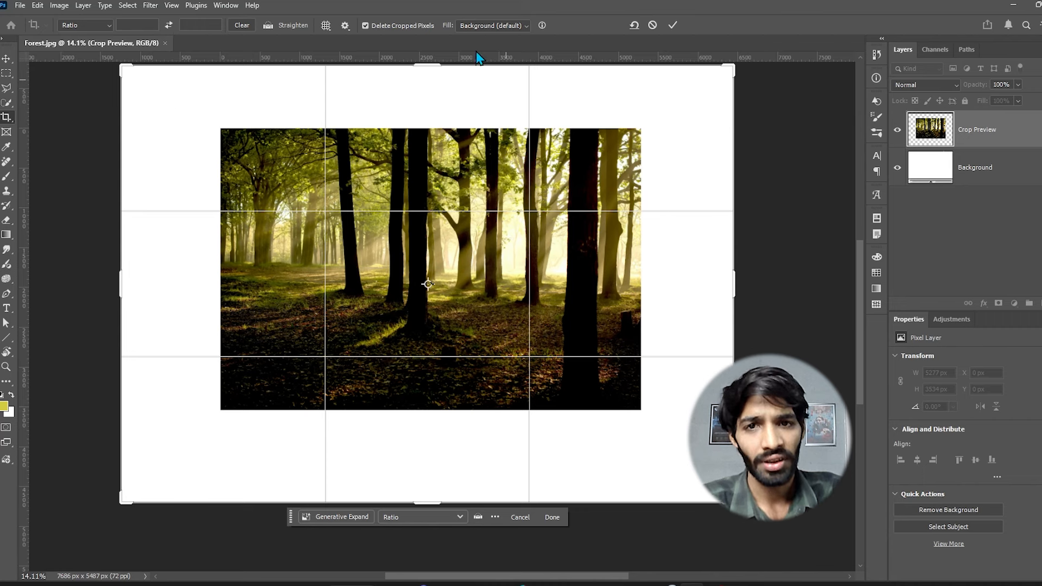
# Step: Fill the extended crop area using Generative Expand with the prompt "forest scene"
pyautogui.click(511, 25)
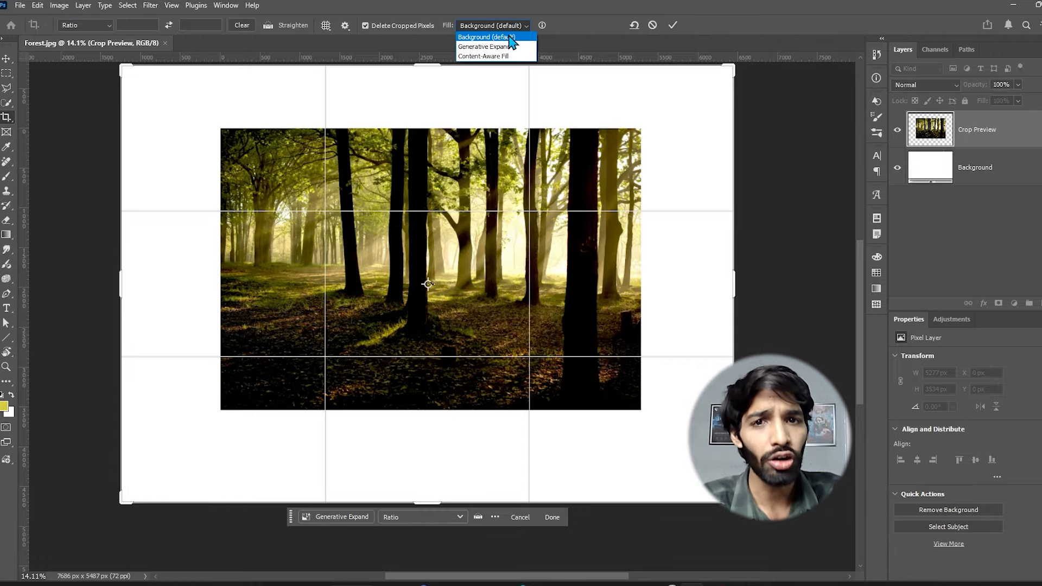
pyautogui.click(509, 46)
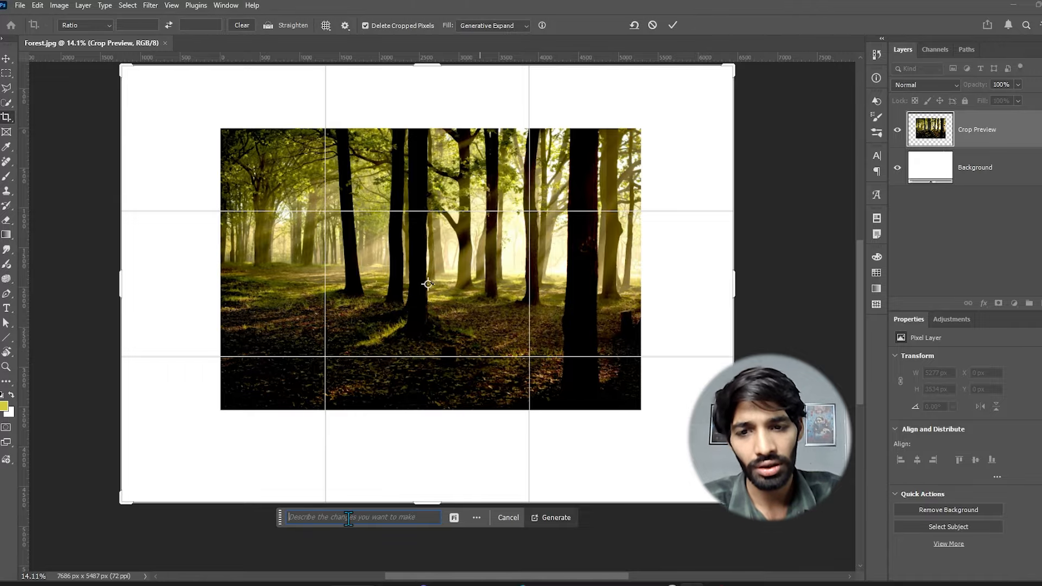
pyautogui.click(402, 517)
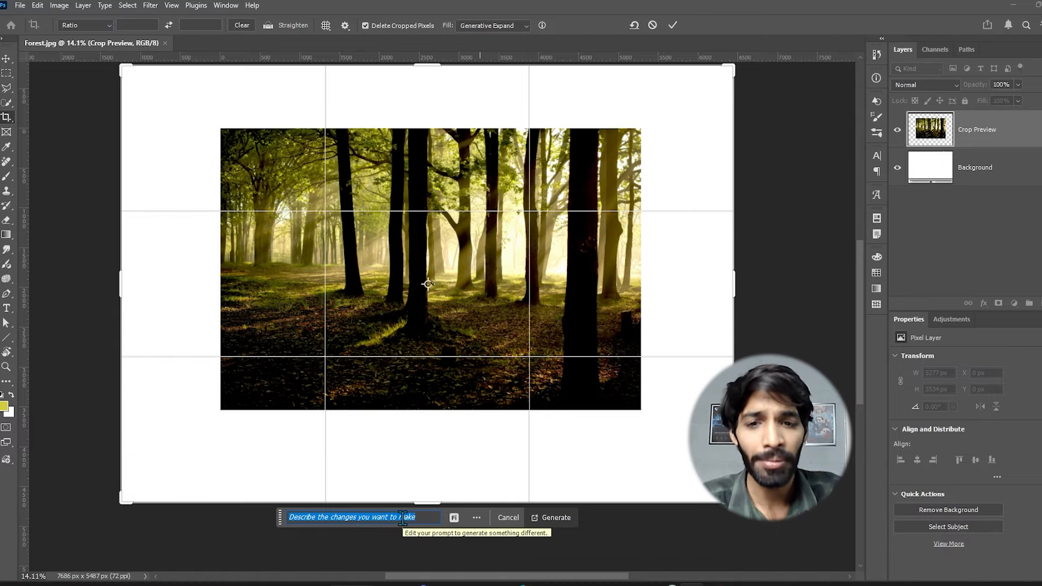
pyautogui.write('fo')
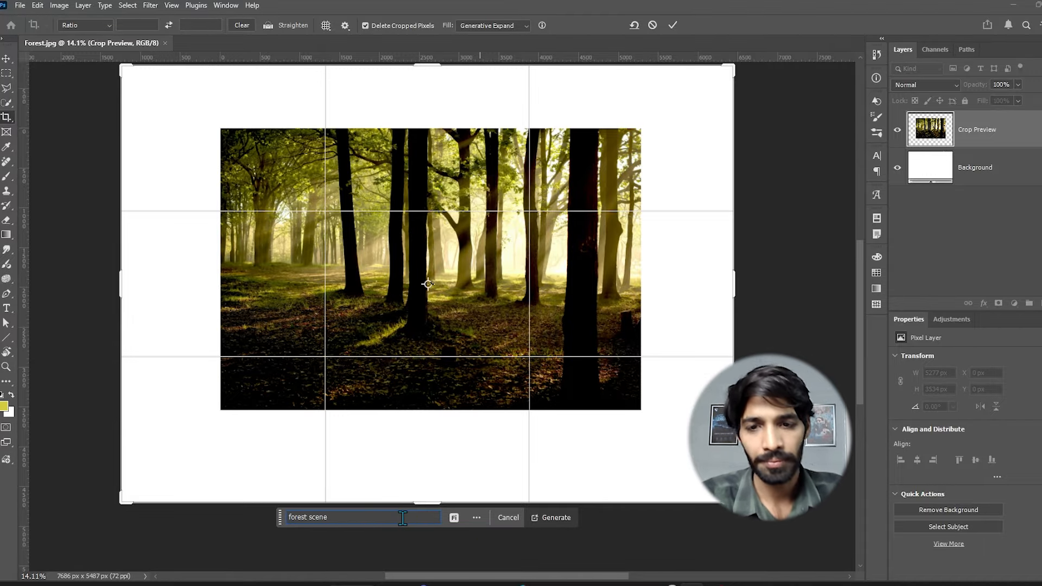
pyautogui.write('rest scene')
pyautogui.click(542, 515)
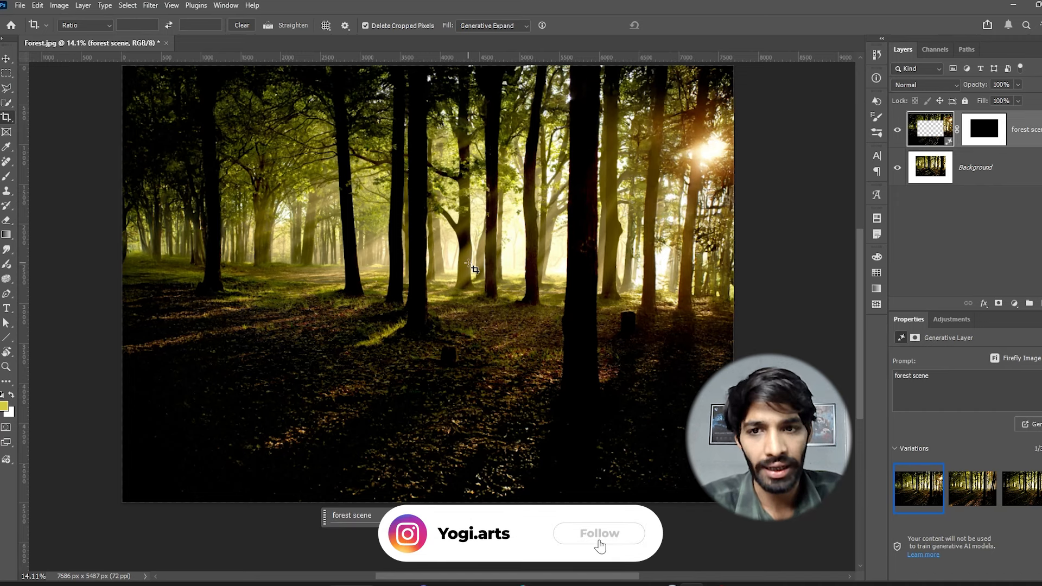
# Step: Lasso an area of ground and trees around the middle of the forest and generate a "deer" there with Generative Fill
pyautogui.press('l')
pyautogui.moveTo(369, 318); pyautogui.dragTo(414, 244)
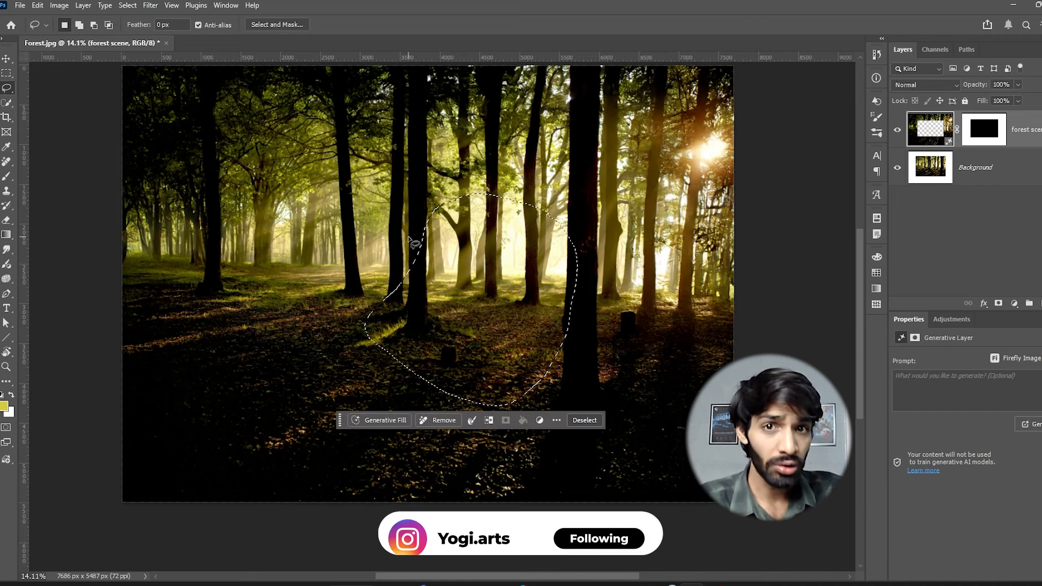
pyautogui.click(376, 421)
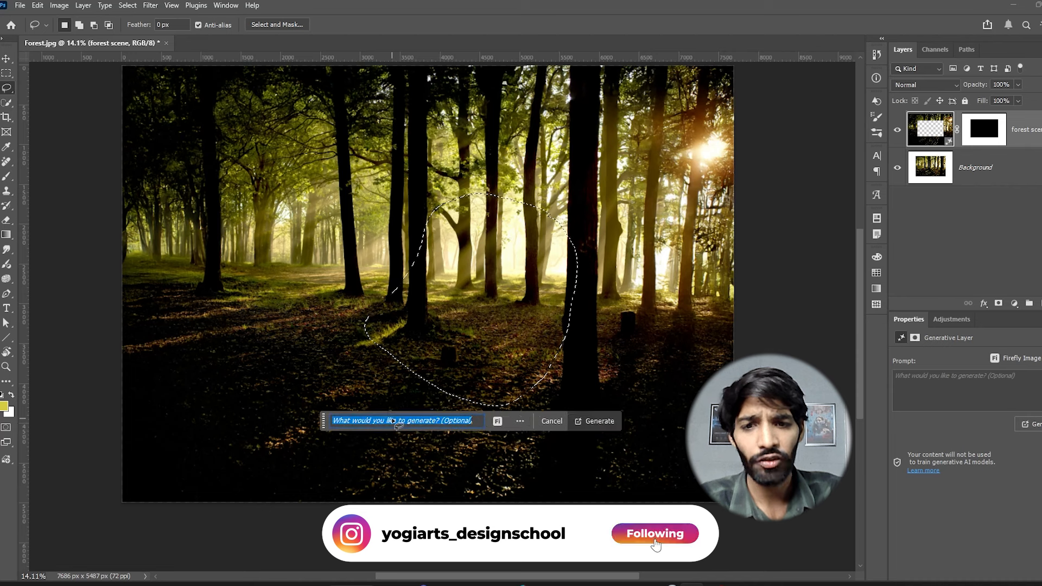
pyautogui.write('deer')
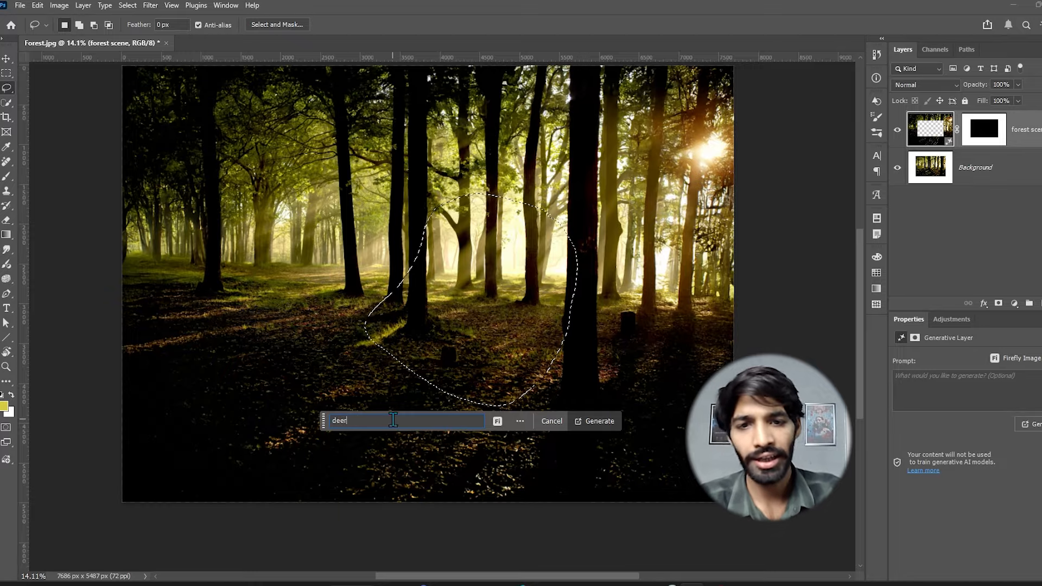
pyautogui.click(608, 425)
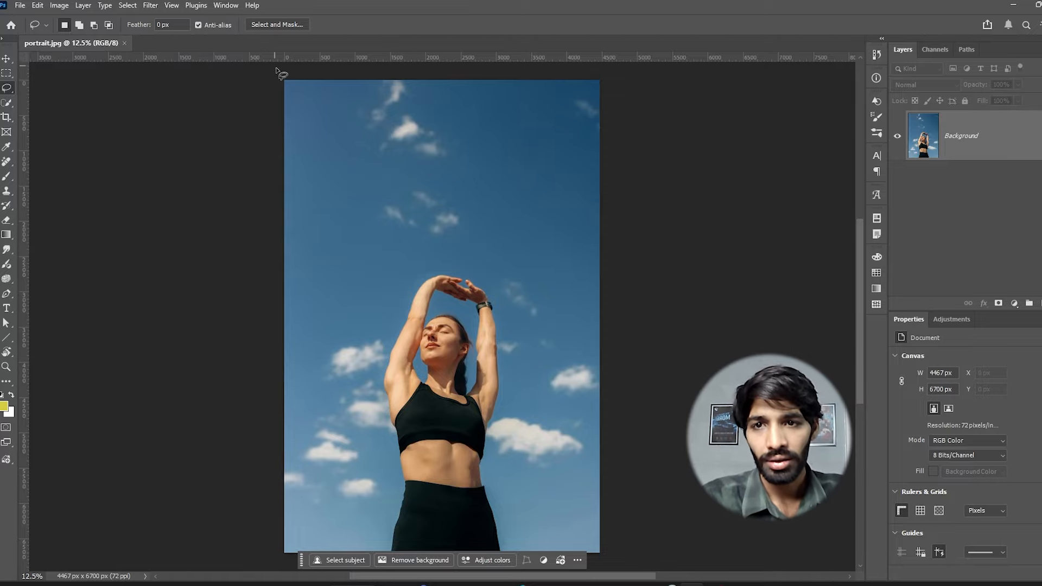
# Step: Select the whole portrait image and run Generative Fill with the prompt "Floating pastel balloons behind subject in dreamy sky"
pyautogui.click(6, 73)
pyautogui.moveTo(282, 75); pyautogui.dragTo(701, 565)
pyautogui.click(343, 550)
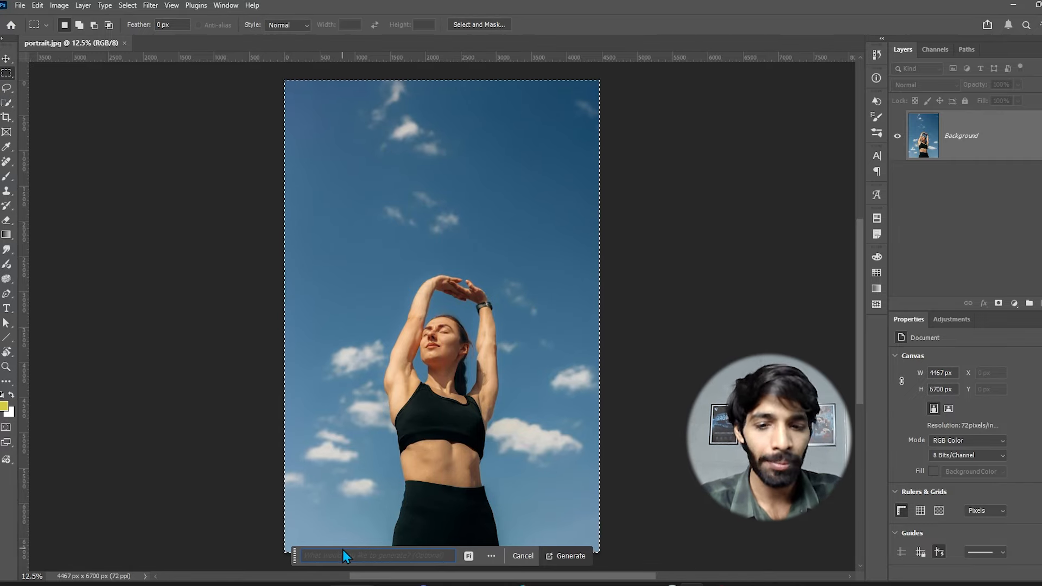
pyautogui.write('Floating pastel balloons behind subject in dreamy sky')
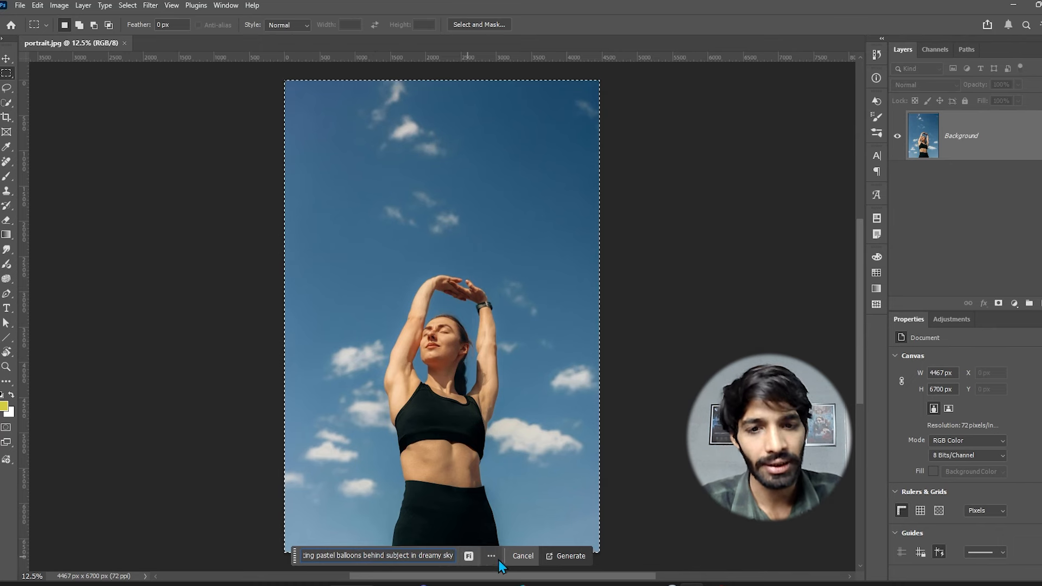
pyautogui.click(557, 554)
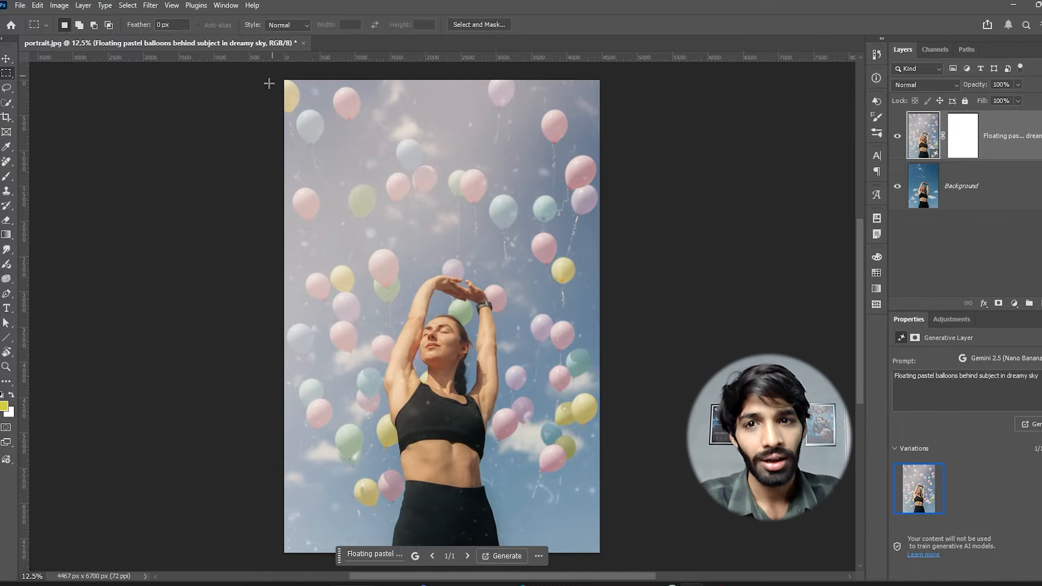
# Step: Generate "Add realistic sun flare, long shadow matching light direction" over the whole balloon portrait using the FLUX Kontext Pro model
pyautogui.moveTo(278, 72); pyautogui.dragTo(668, 542)
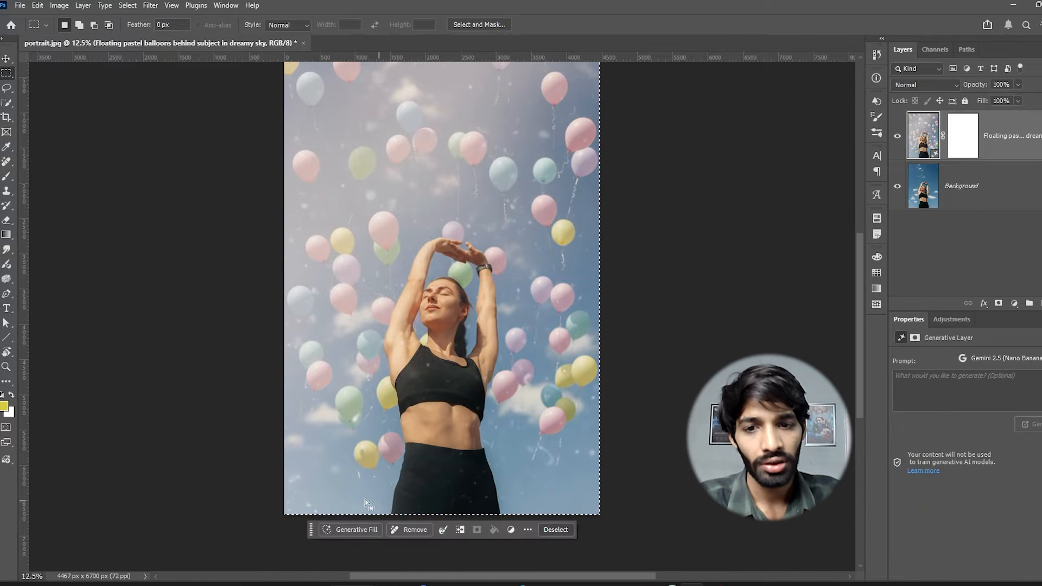
pyautogui.click(355, 530)
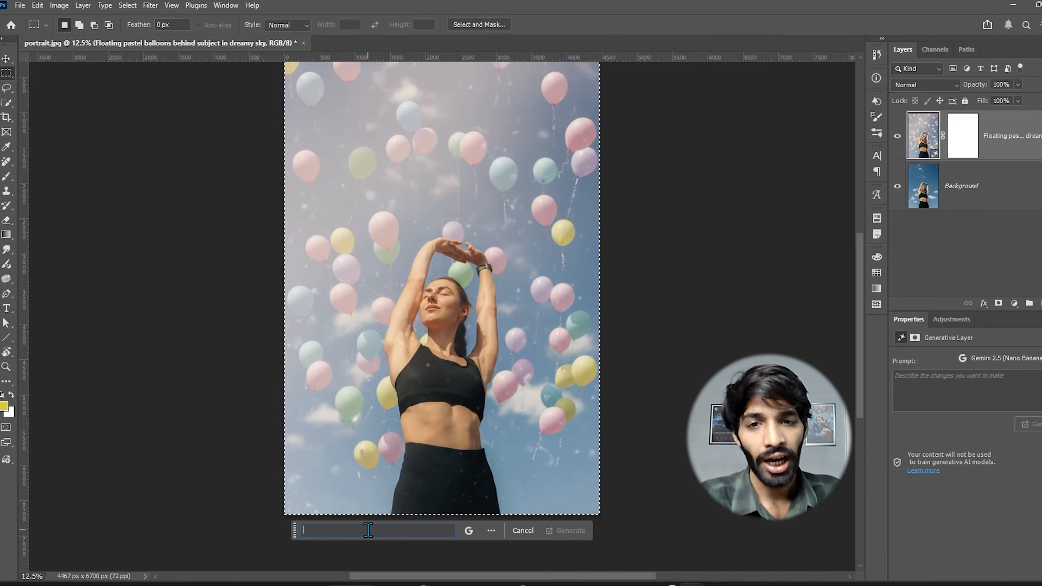
pyautogui.hotkey('ctrl', 'v')
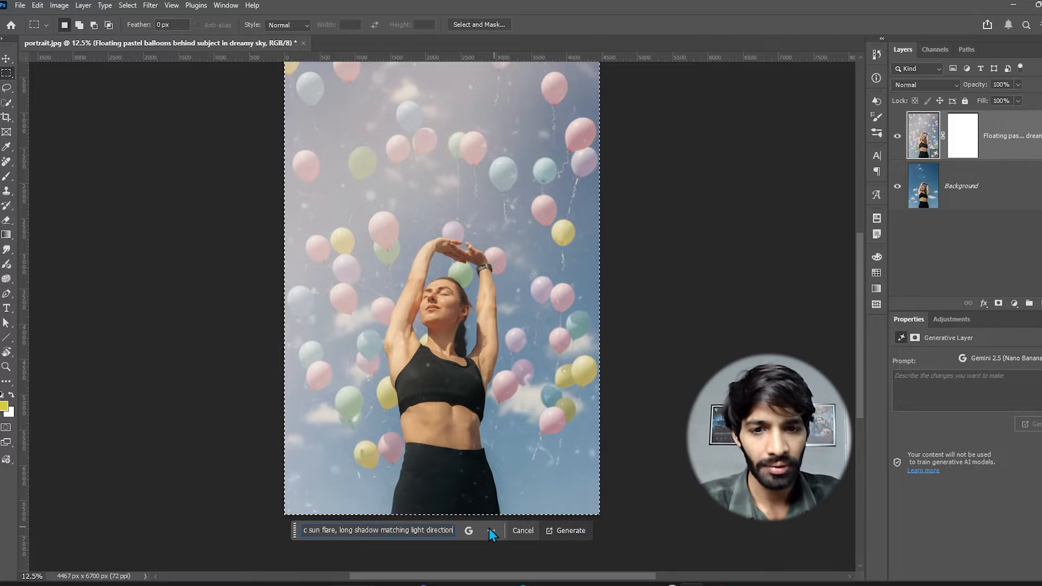
pyautogui.click(470, 530)
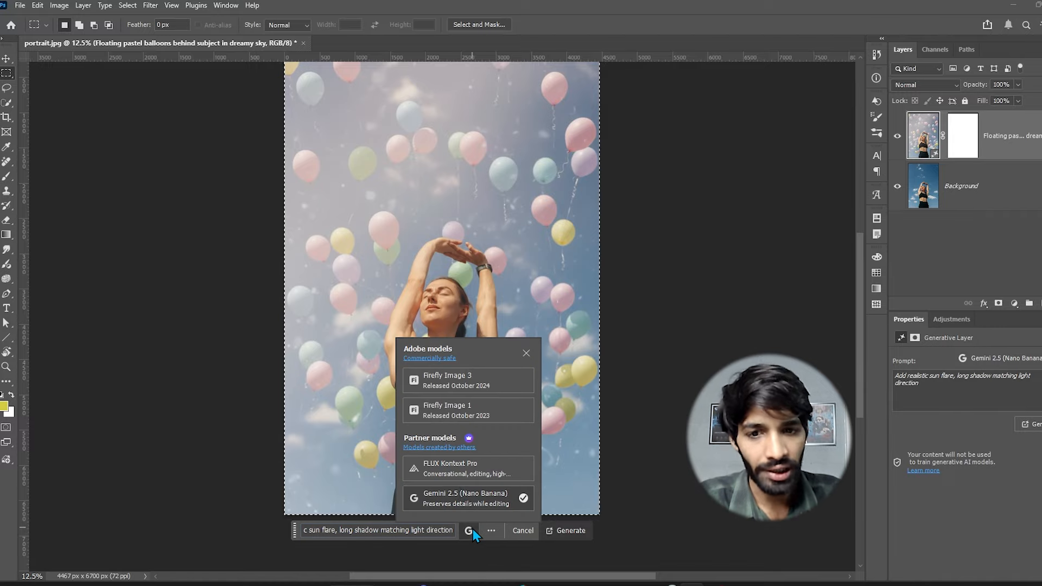
pyautogui.click(448, 468)
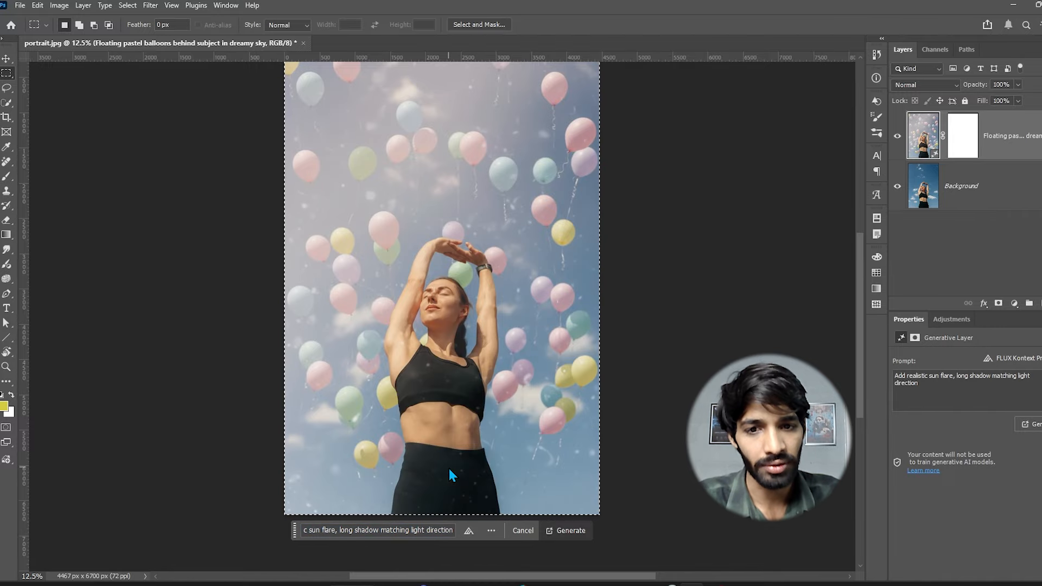
pyautogui.click(561, 530)
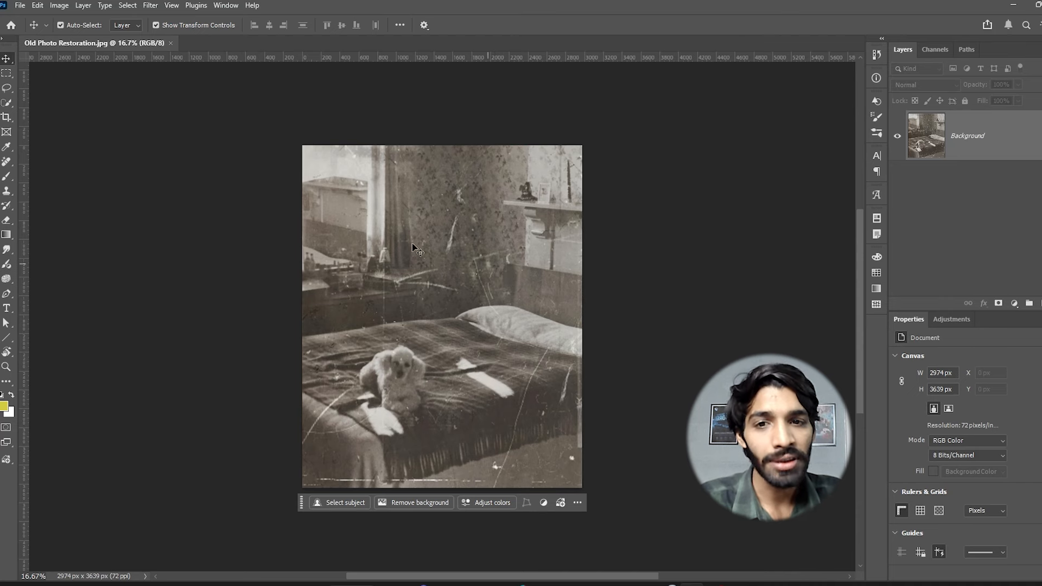
# Step: Select the entire old photo and generate "restore this image as if it is taken by dslr" with the FLUX Kontext Pro model
pyautogui.click(6, 73)
pyautogui.moveTo(288, 124); pyautogui.dragTo(601, 490)
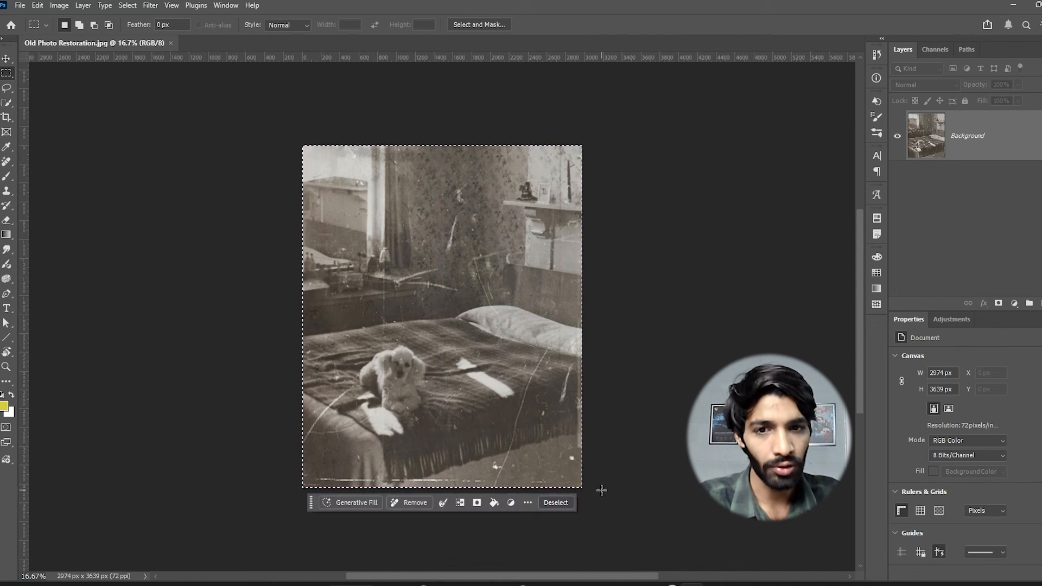
pyautogui.click(356, 502)
pyautogui.write('restore this image as if it is taken by dslr')
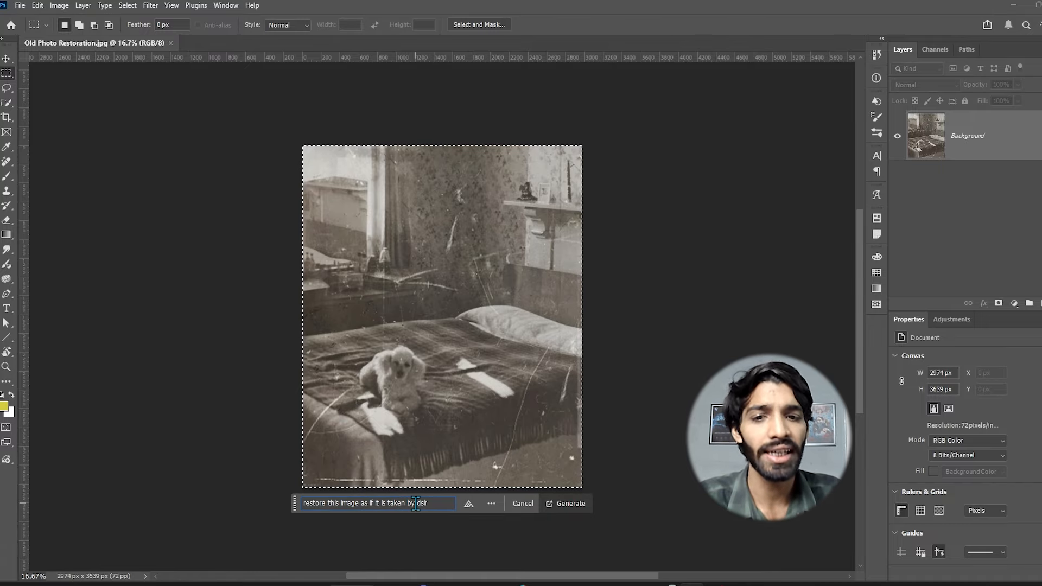
pyautogui.click(469, 504)
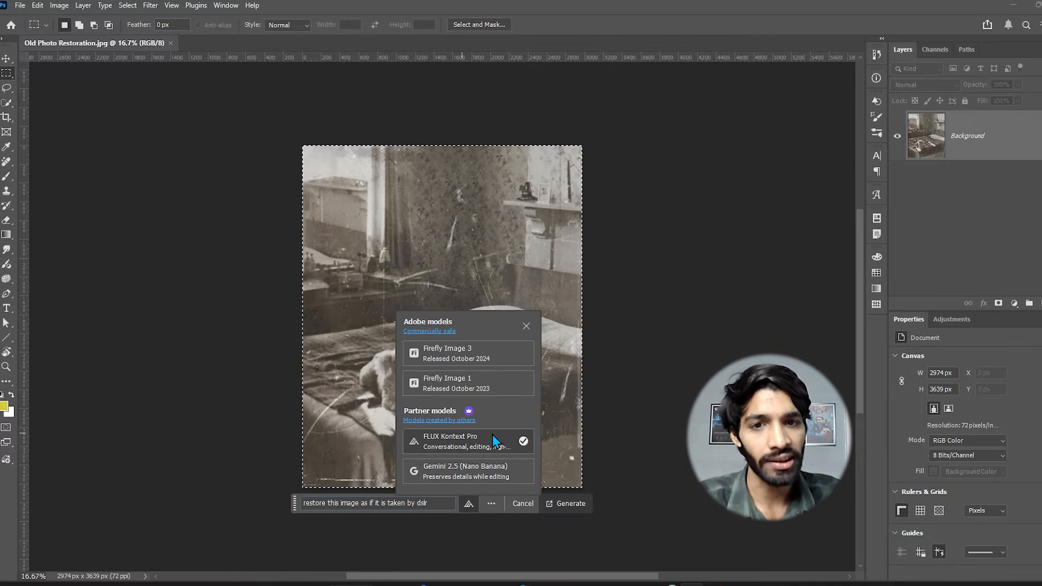
pyautogui.click(568, 505)
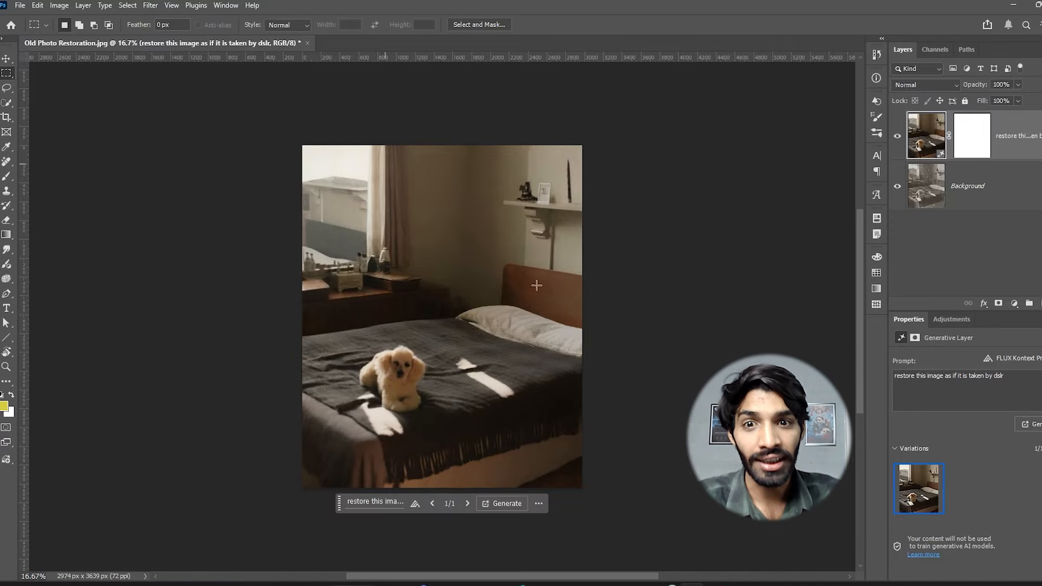
# Step: Compare the restored photo with the original by toggling the generative layer's visibility at a closer zoom
pyautogui.scroll(5, 417, 351)
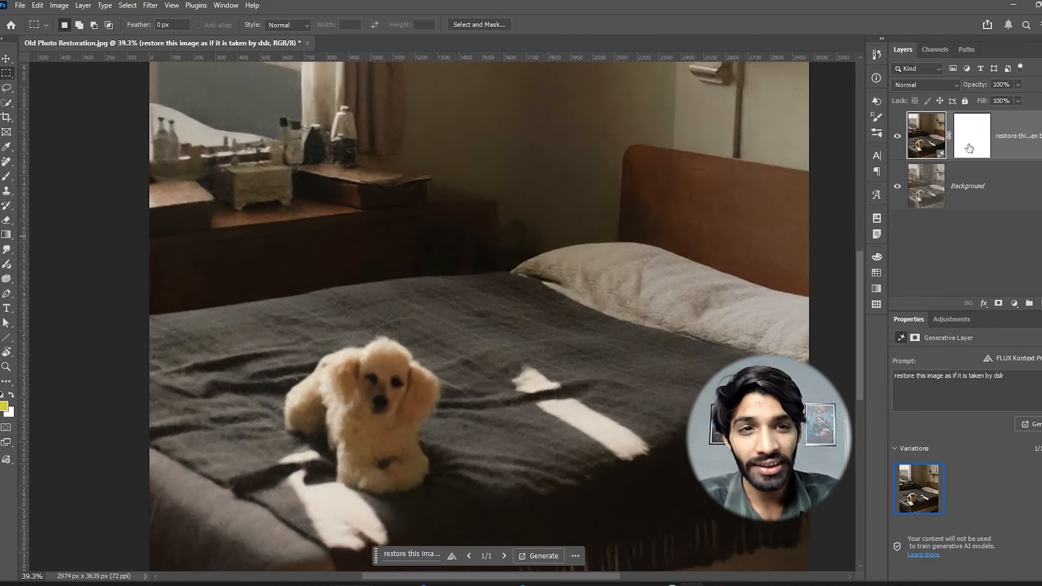
pyautogui.click(899, 141)
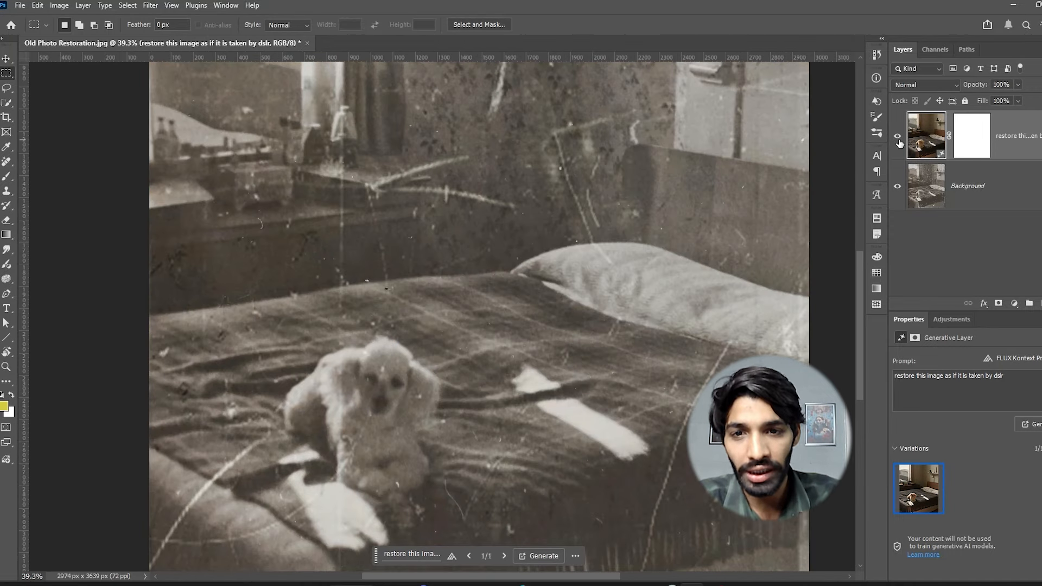
pyautogui.click(899, 141)
pyautogui.click(898, 136)
pyautogui.click(898, 137)
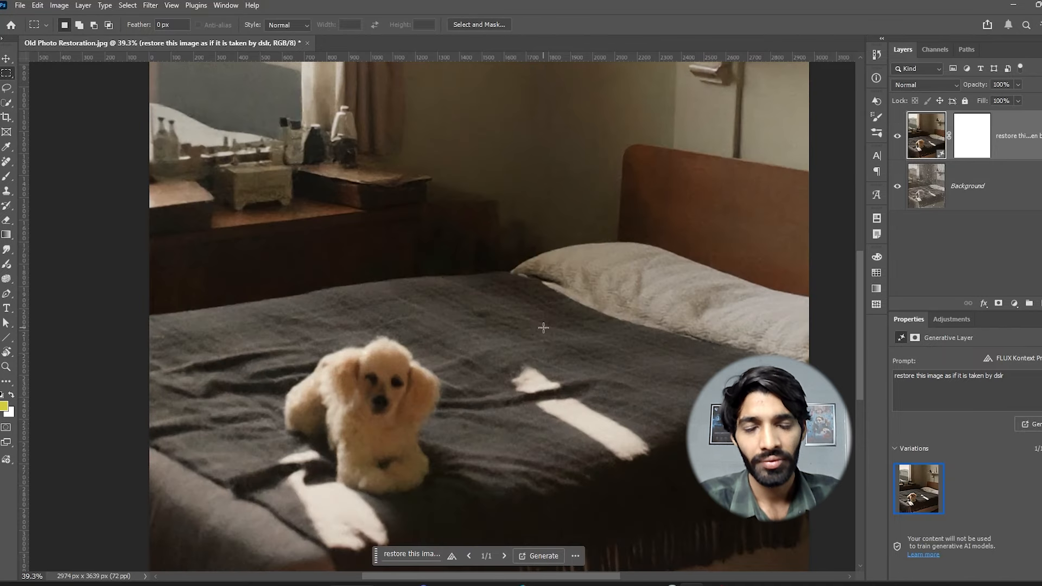
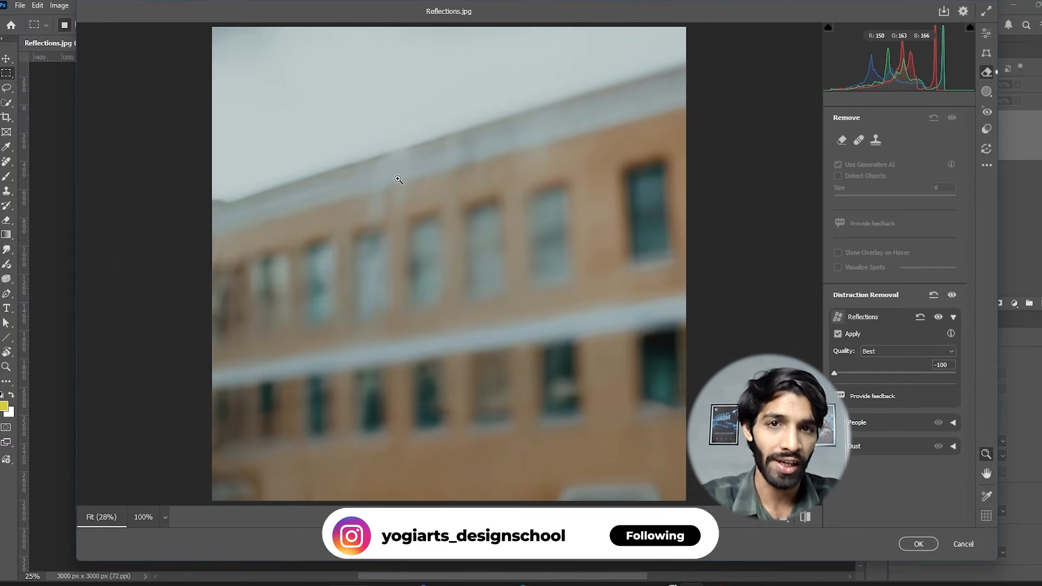
# Step: Apply the Camera Raw reflection removal to the Reflections image
pyautogui.click(918, 544)
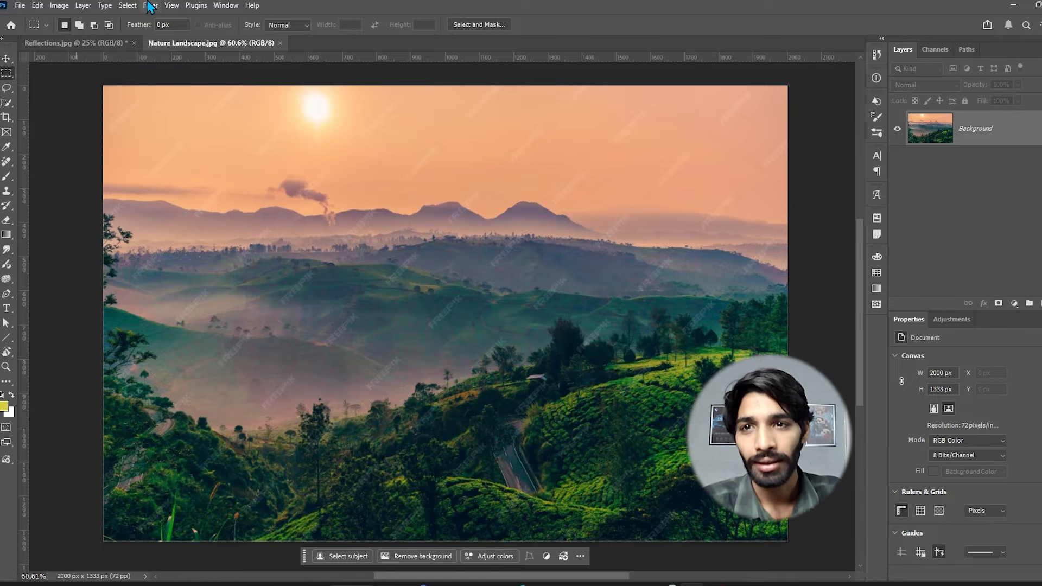
# Step: Open the Nature Landscape image in the Camera Raw Filter and apply the Reflections distraction removal at Best quality
pyautogui.click(152, 6)
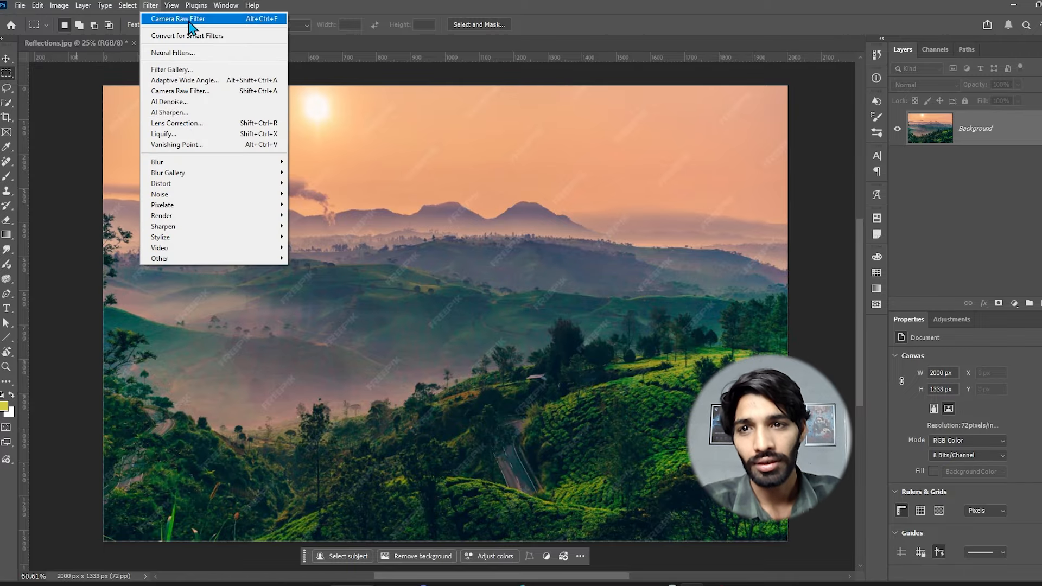
pyautogui.click(202, 93)
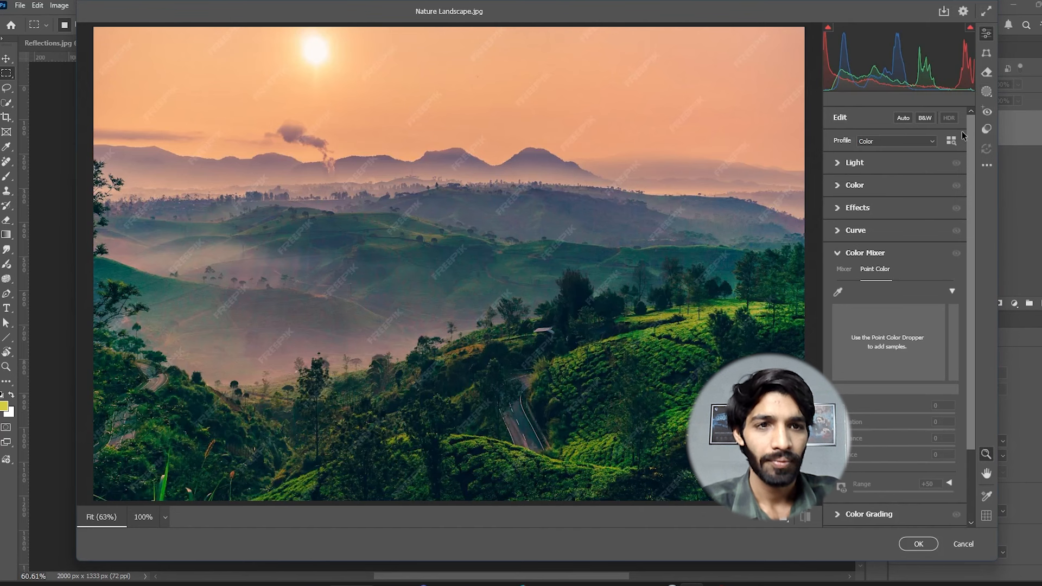
pyautogui.click(986, 75)
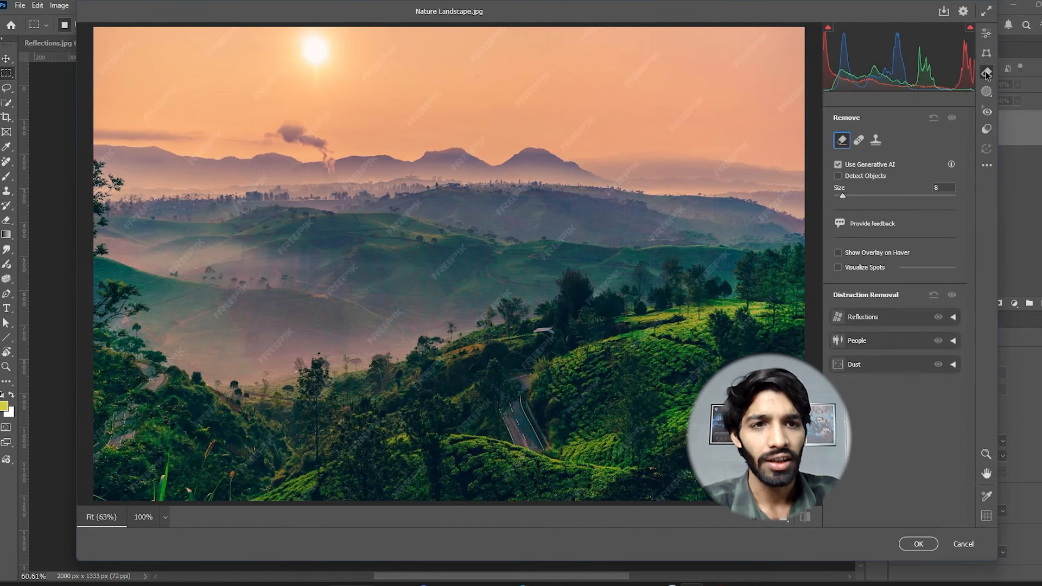
pyautogui.click(953, 316)
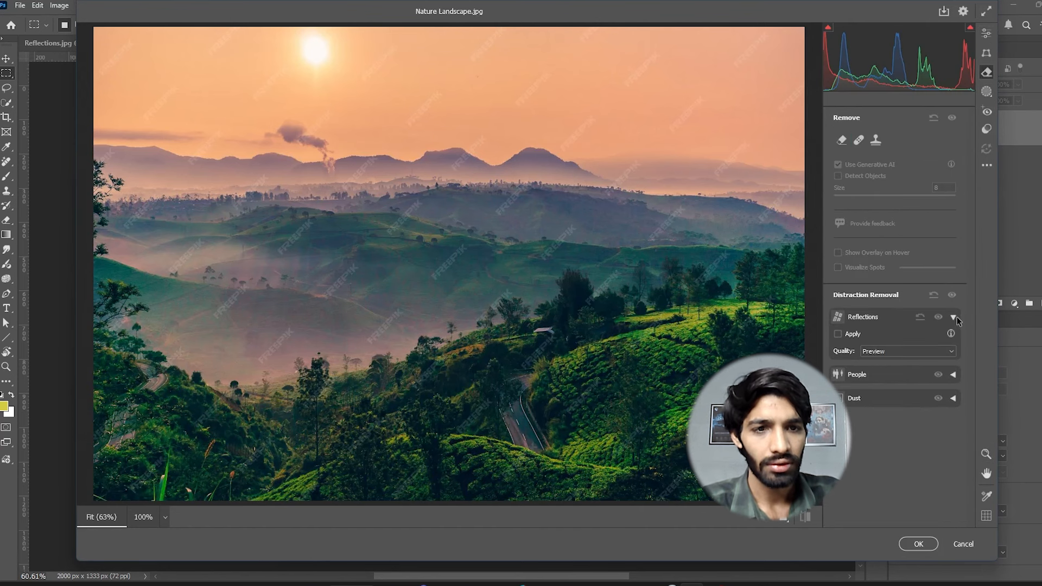
pyautogui.click(918, 351)
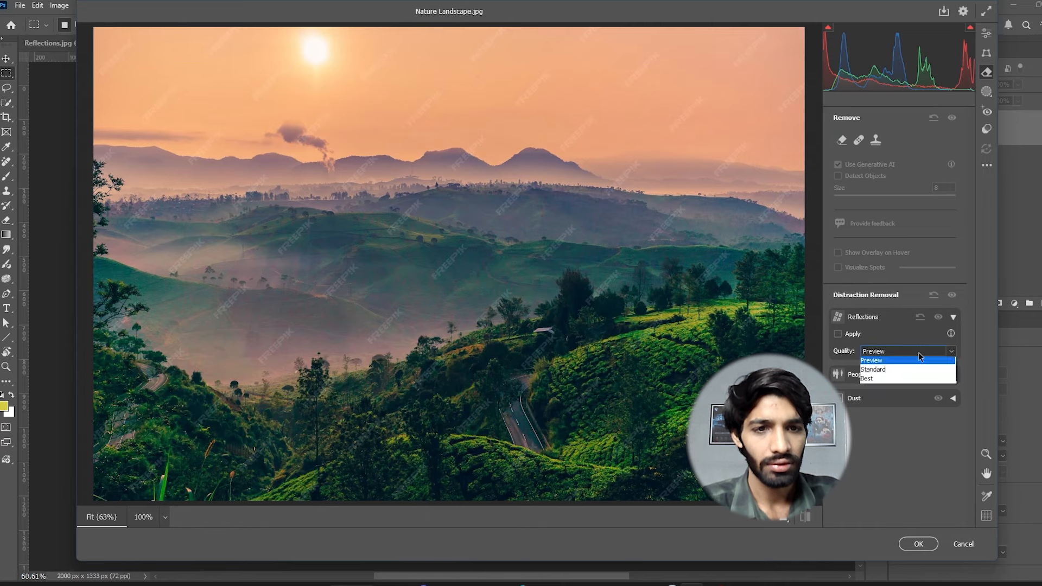
pyautogui.click(867, 380)
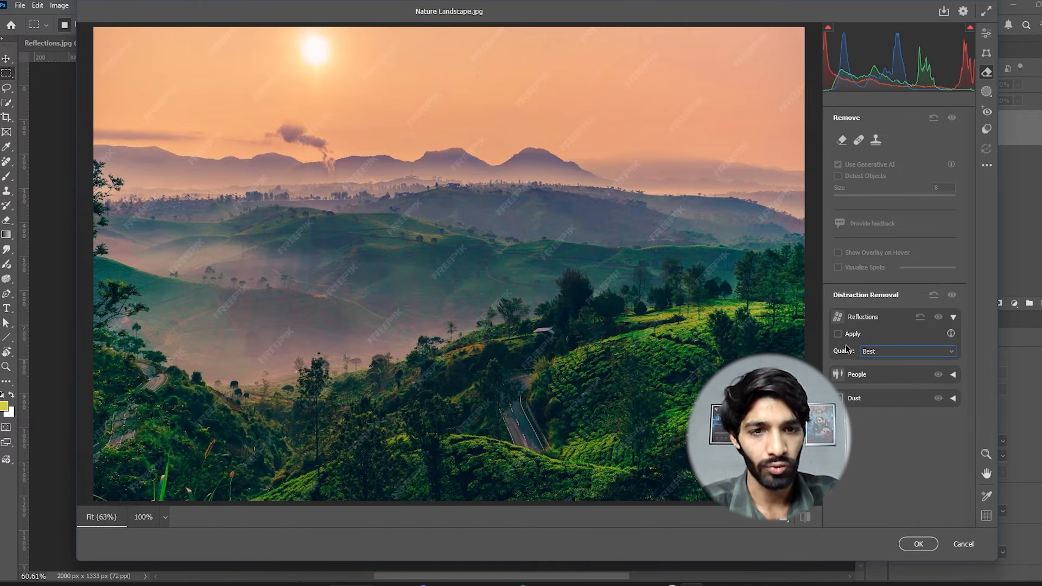
pyautogui.click(837, 334)
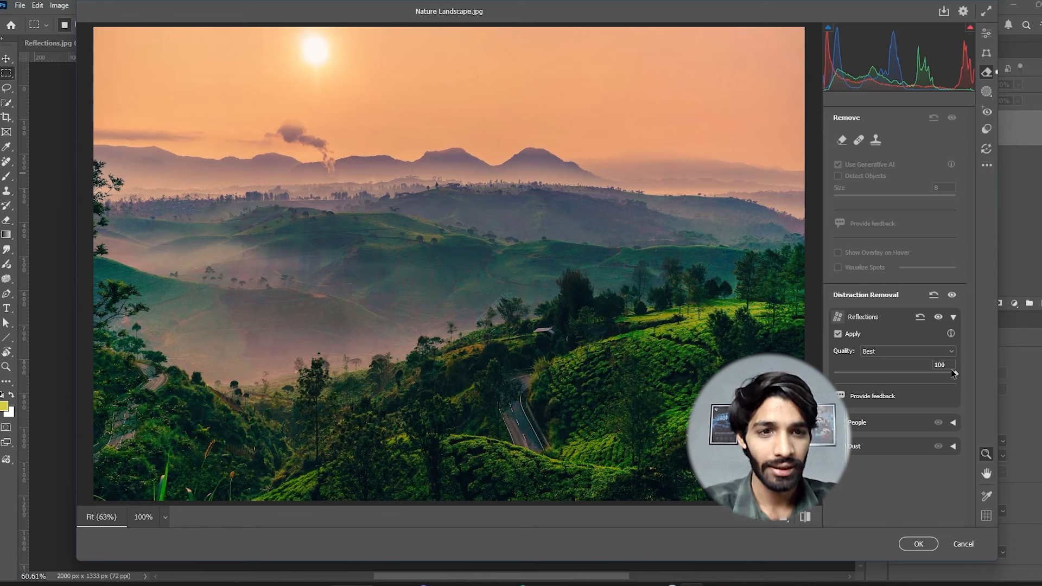
# Step: Lower the reflection removal amount to preview the isolated watermarks, return it to 100, and accept the Camera Raw edit
pyautogui.moveTo(955, 373); pyautogui.dragTo(834, 374)
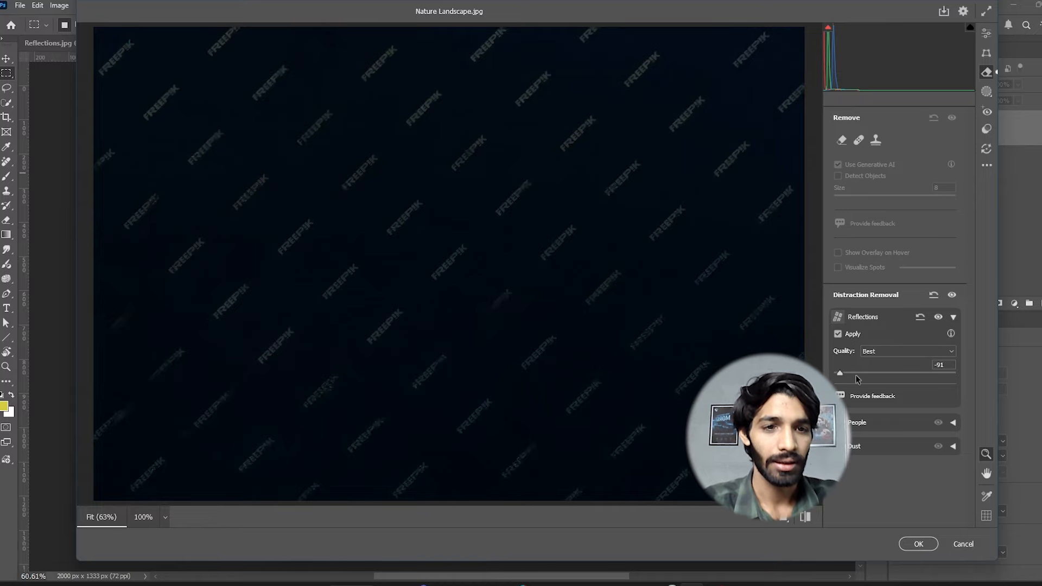
pyautogui.moveTo(834, 373); pyautogui.dragTo(1007, 384)
pyautogui.click(918, 544)
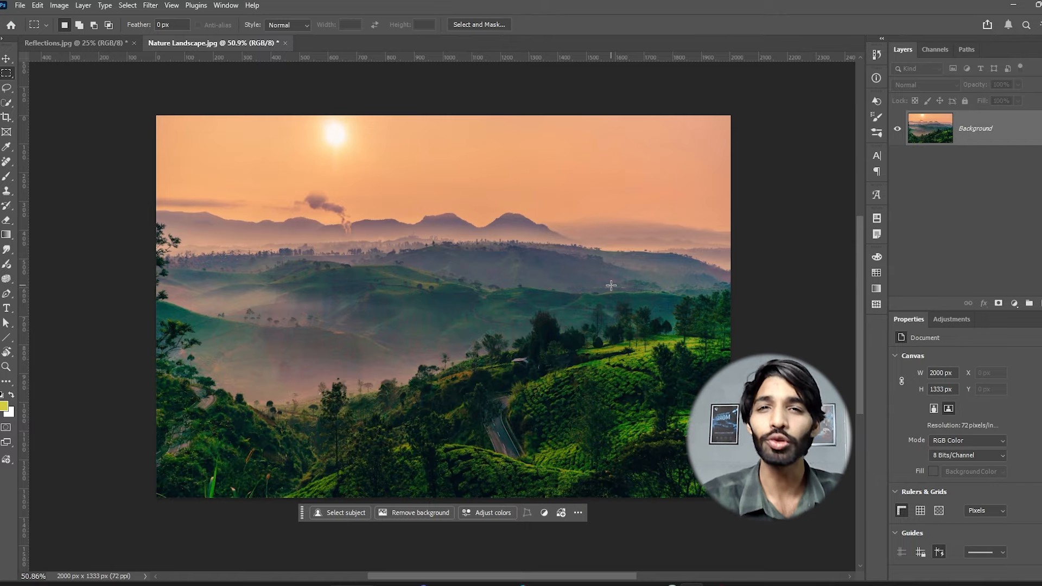
# Step: Check the scene behind the Subject layer, and remove that layer's background
pyautogui.press('v')
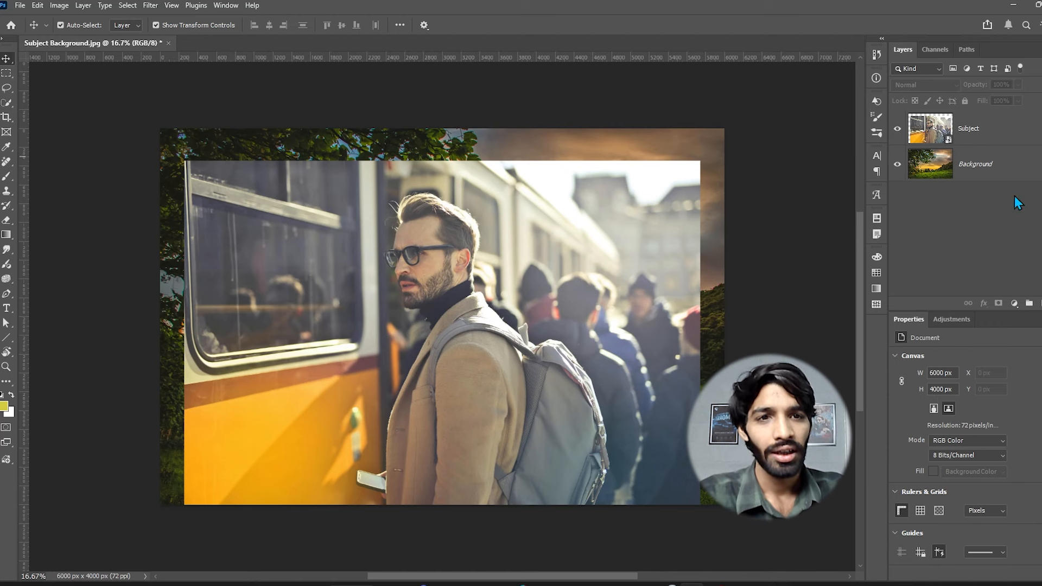
pyautogui.click(897, 128)
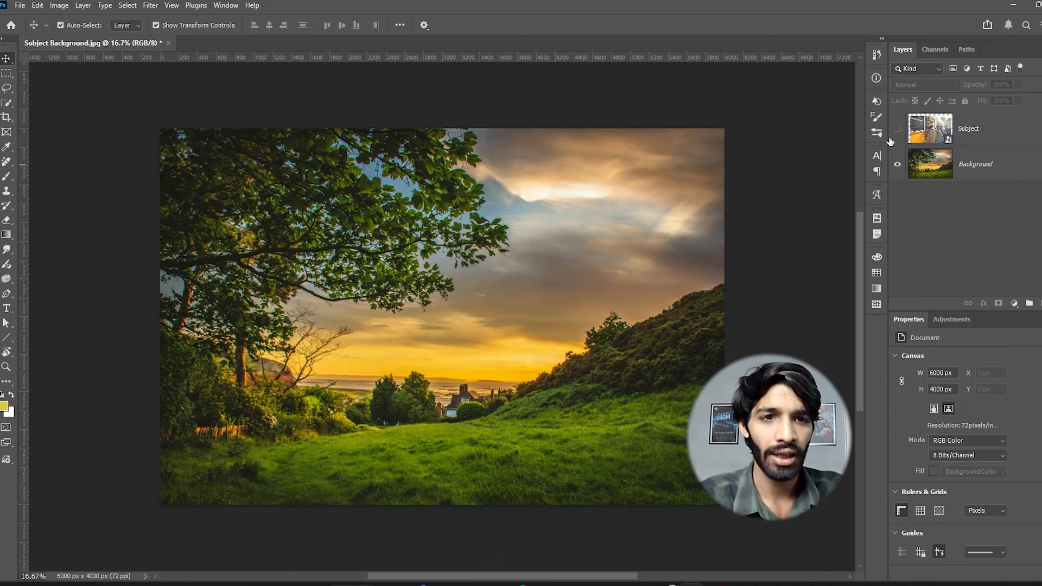
pyautogui.click(897, 129)
pyautogui.click(358, 303)
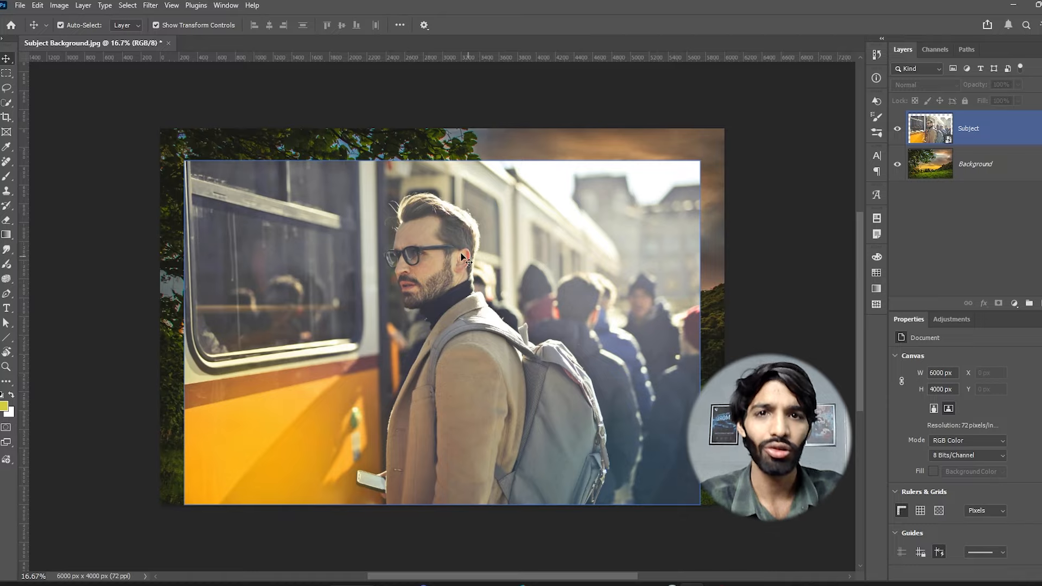
pyautogui.click(581, 244)
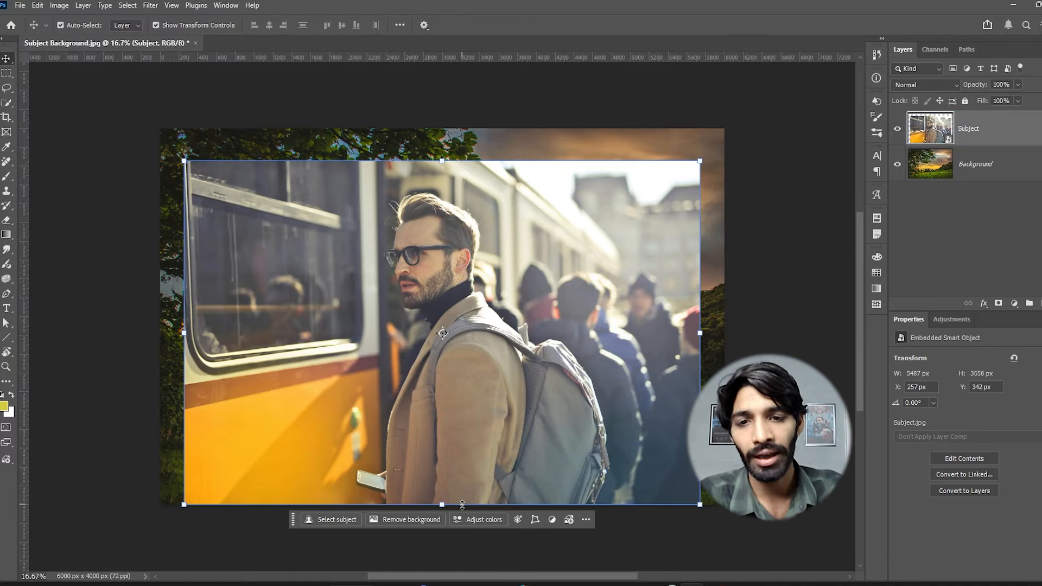
pyautogui.click(432, 519)
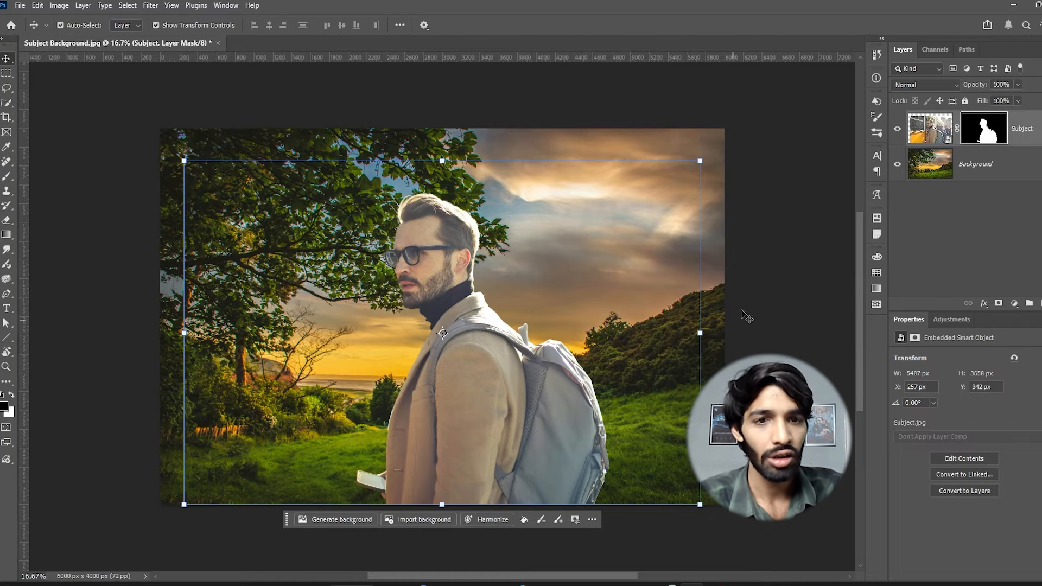
# Step: Hide the Contextual Task Bar and bring it back
pyautogui.rightClick(772, 299)
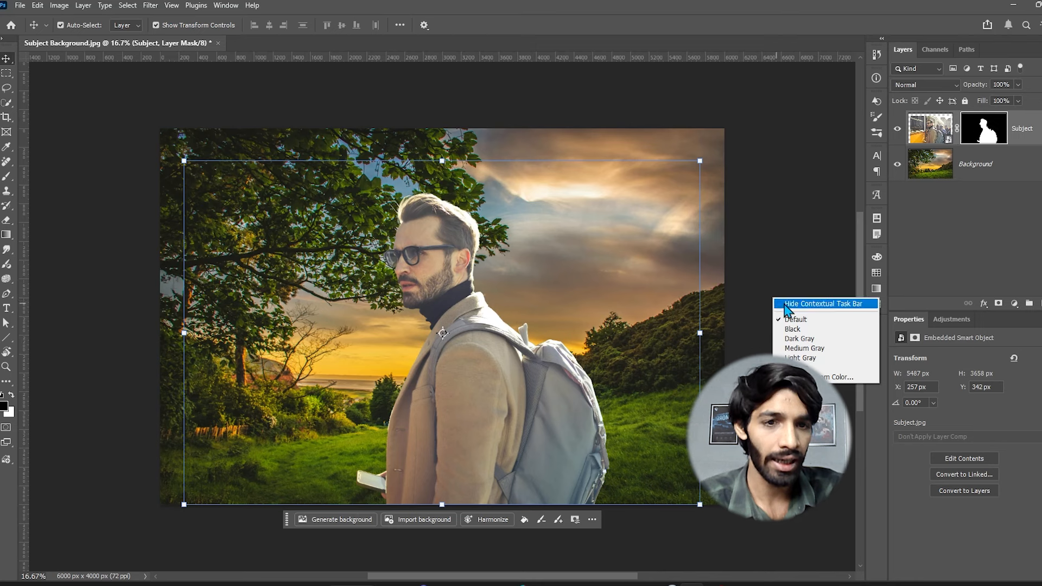
pyautogui.click(781, 303)
pyautogui.rightClick(761, 297)
pyautogui.click(779, 302)
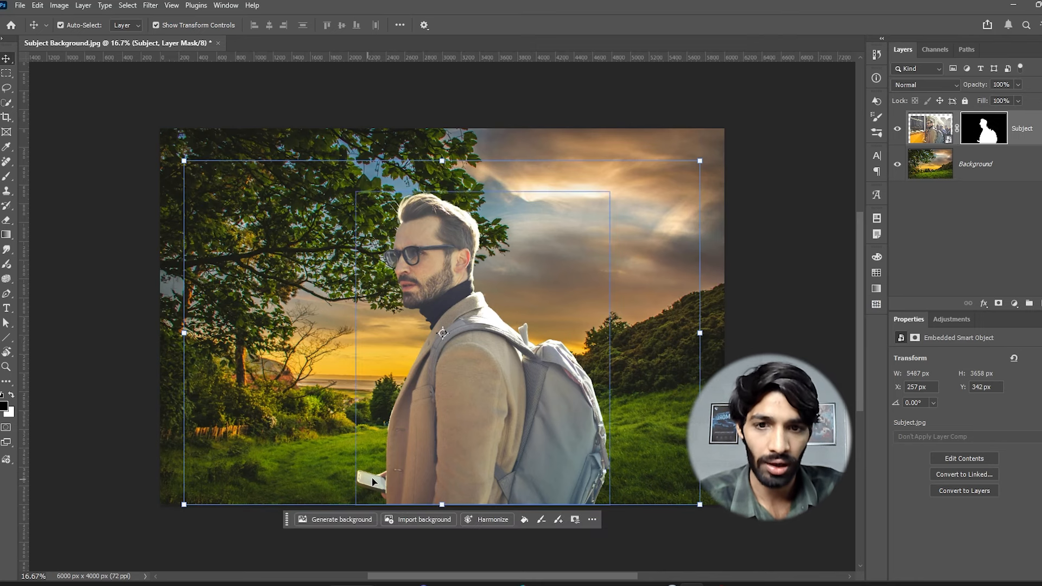
# Step: Harmonize the Subject layer with the sunset landscape, compare the variations, and keep the first one
pyautogui.click(484, 520)
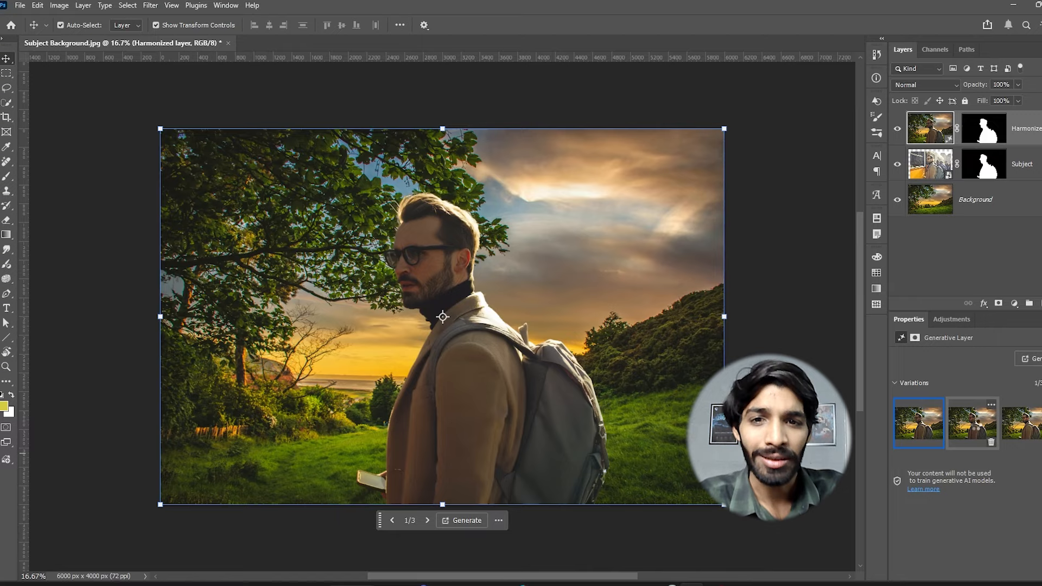
pyautogui.click(977, 429)
pyautogui.click(1020, 423)
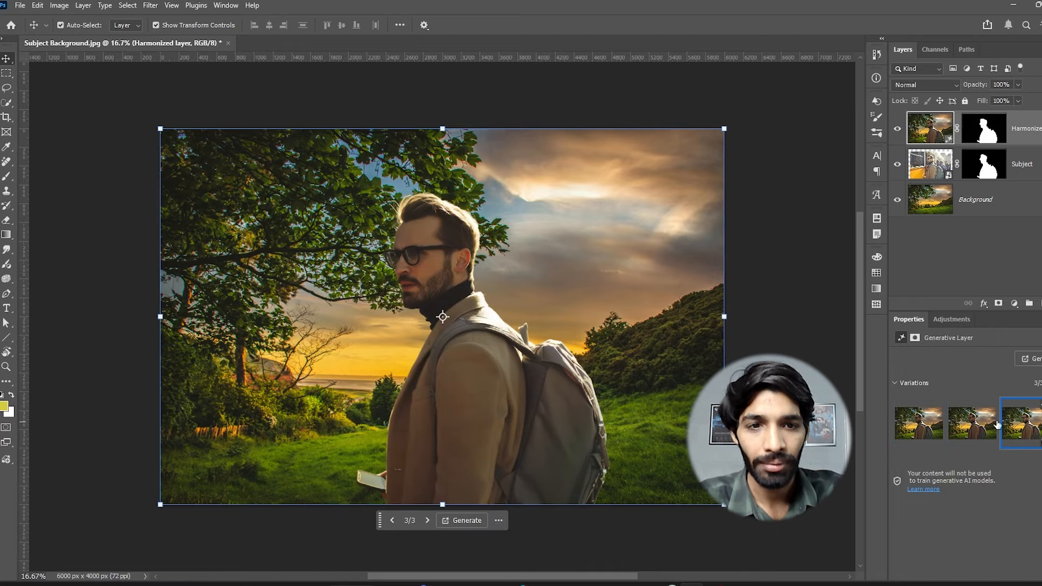
pyautogui.click(918, 423)
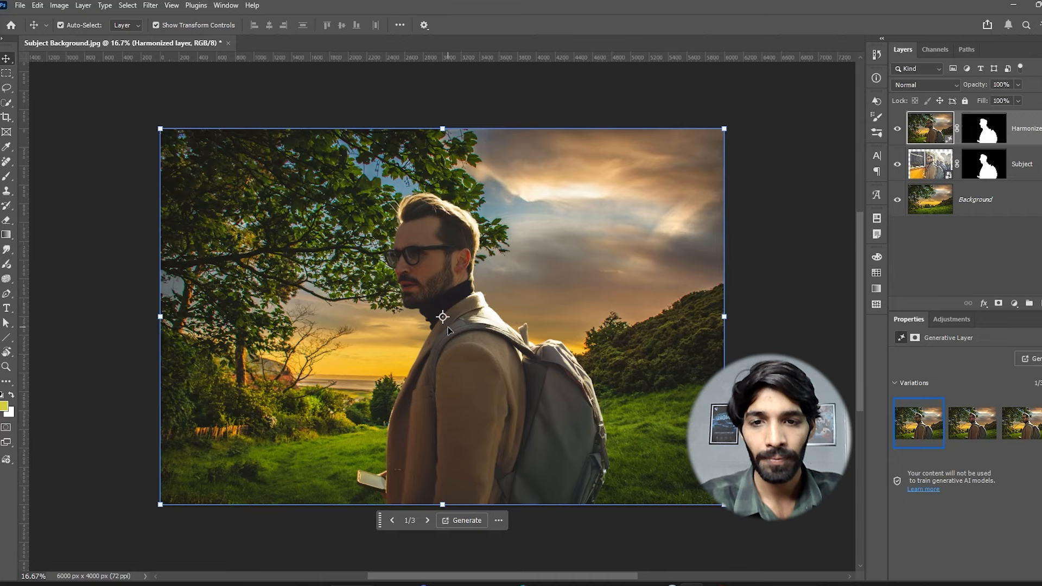
pyautogui.click(213, 109)
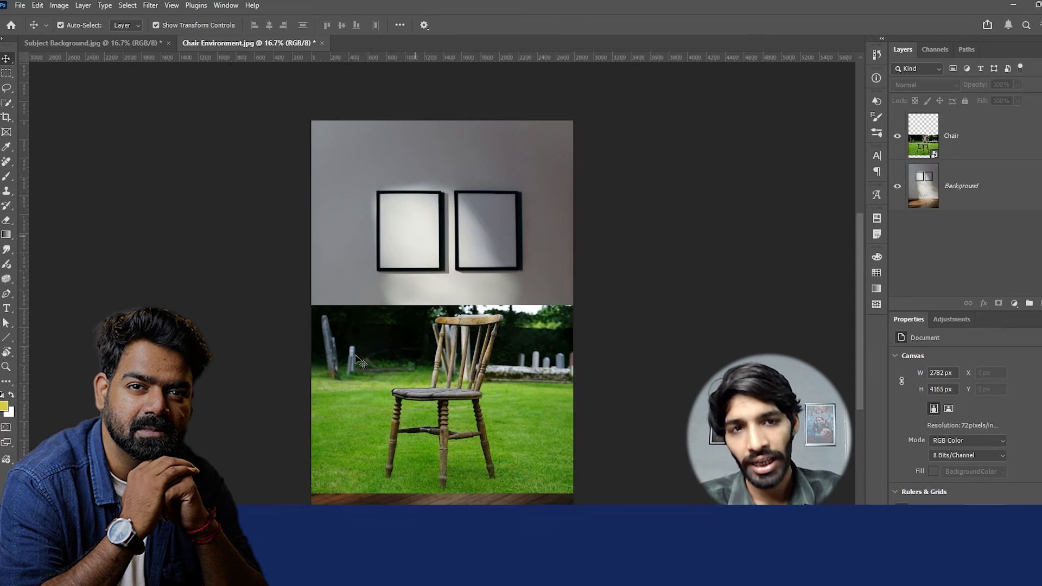
# Step: Check the room behind the Chair layer in the Chair Environment document, and remove that layer's background
pyautogui.click(909, 128)
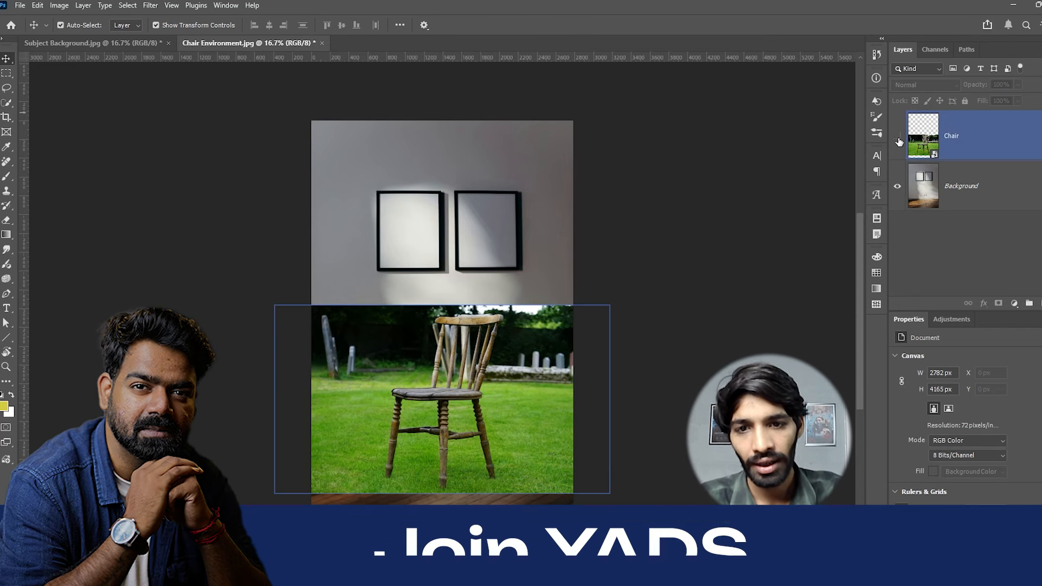
pyautogui.click(898, 139)
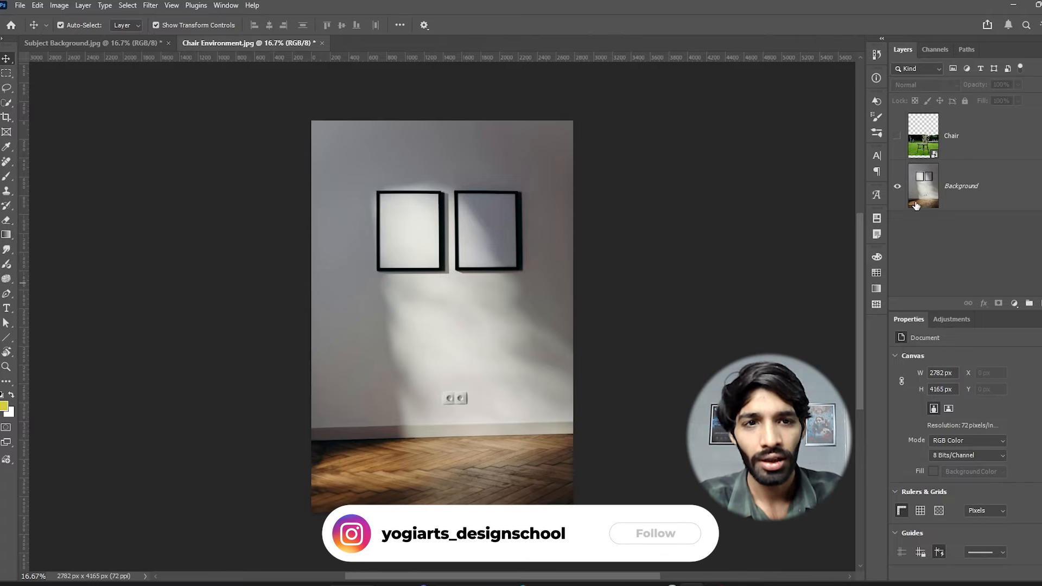
pyautogui.click(896, 136)
pyautogui.click(993, 151)
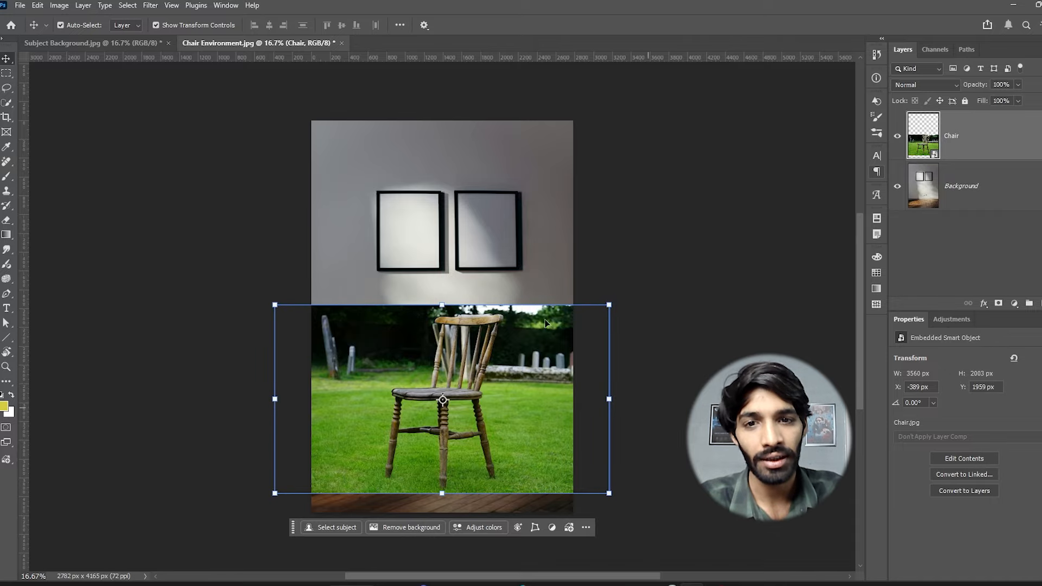
pyautogui.click(408, 528)
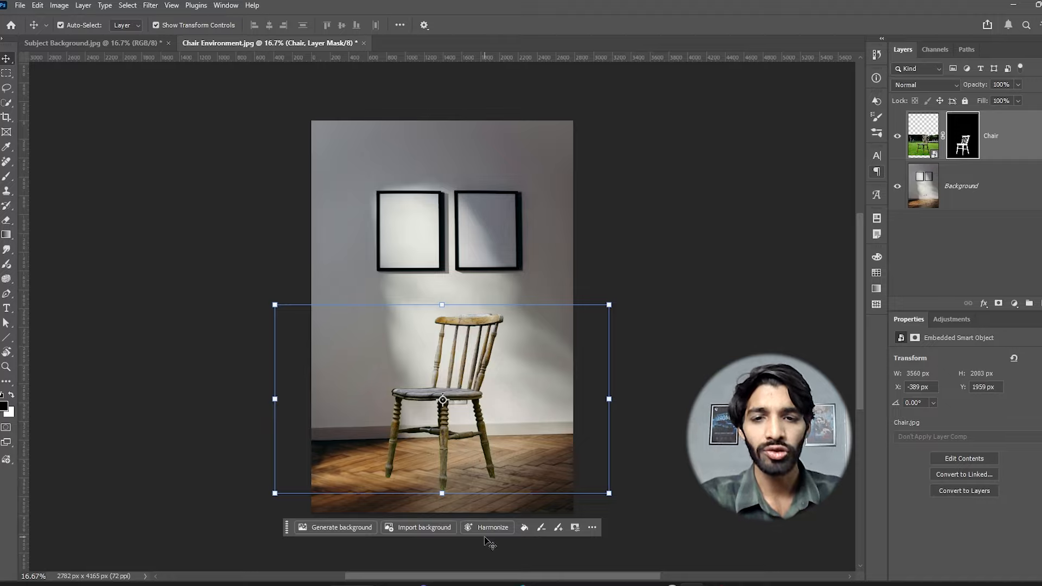
# Step: Harmonize the chair with the room, compare the variations, and keep the third one
pyautogui.click(487, 527)
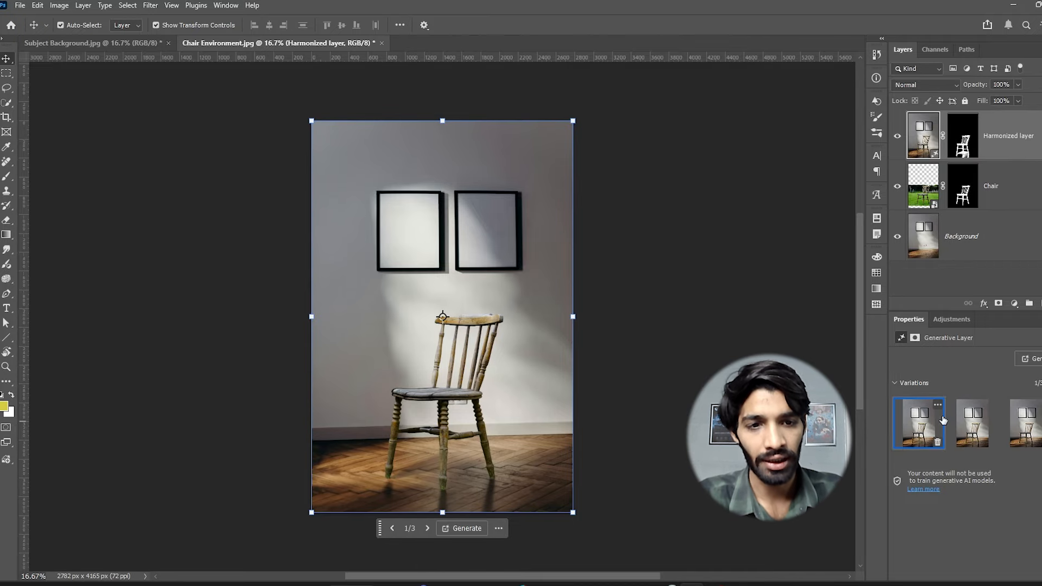
pyautogui.click(965, 424)
pyautogui.click(1035, 427)
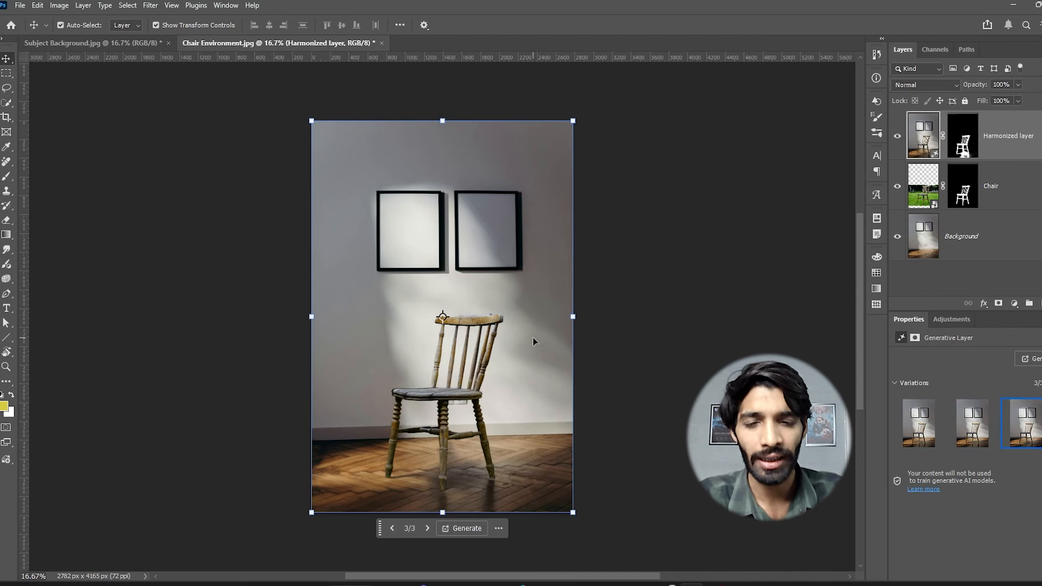
pyautogui.click(724, 324)
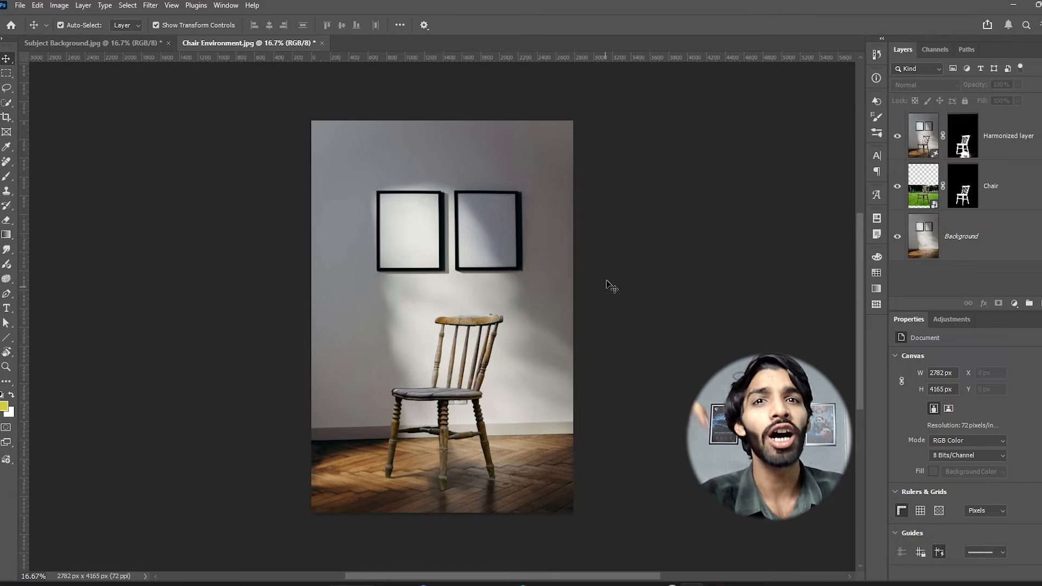
pyautogui.click(491, 361)
pyautogui.click(415, 343)
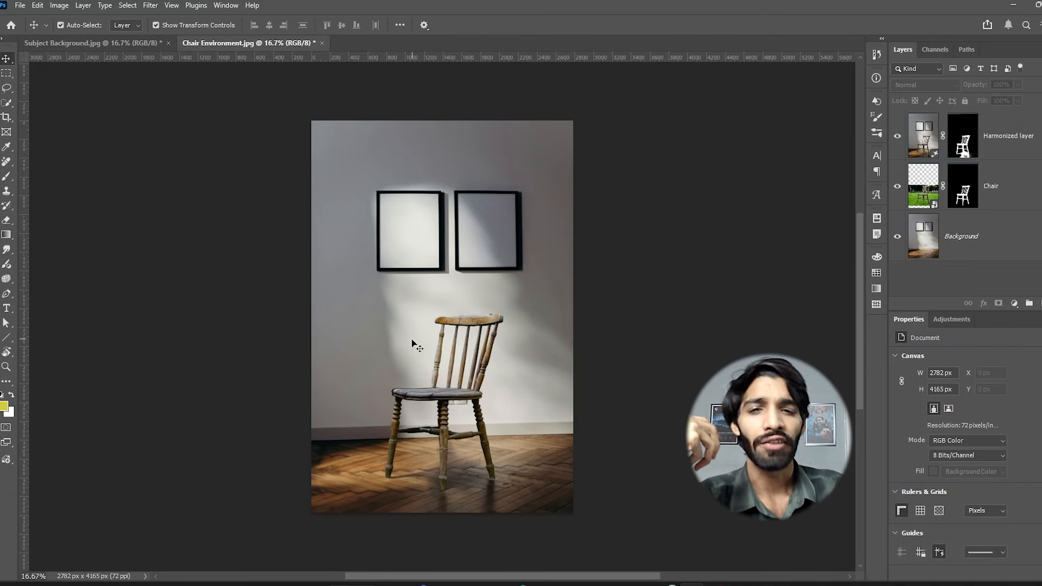
pyautogui.click(314, 254)
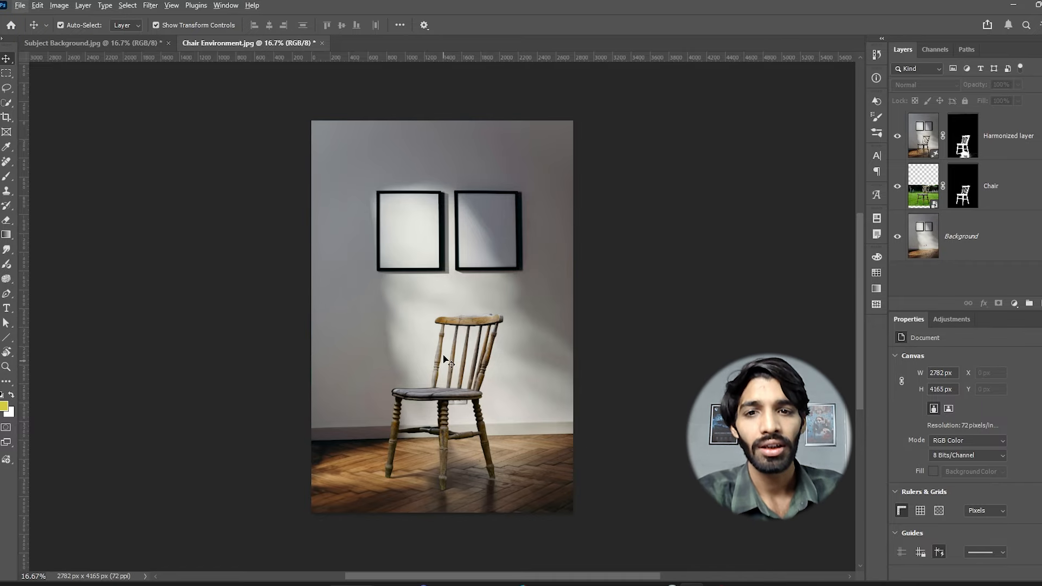
pyautogui.click(470, 352)
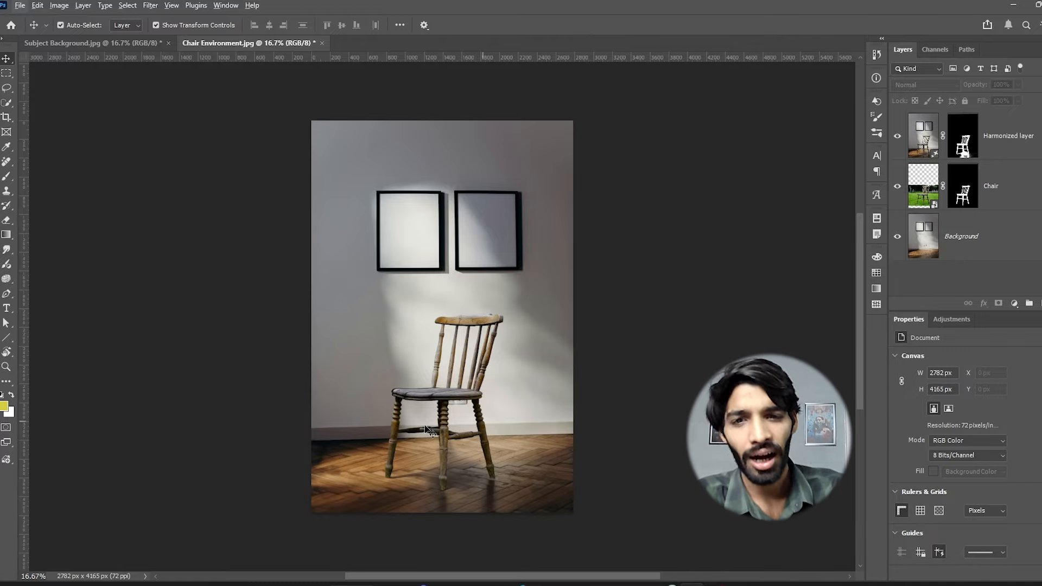
pyautogui.click(1000, 150)
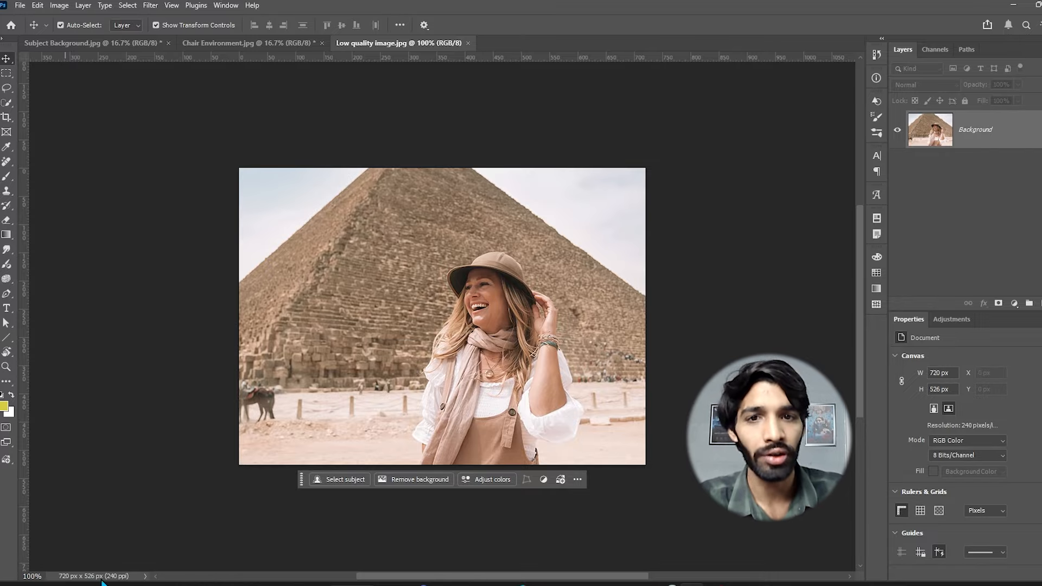
pyautogui.press('super')
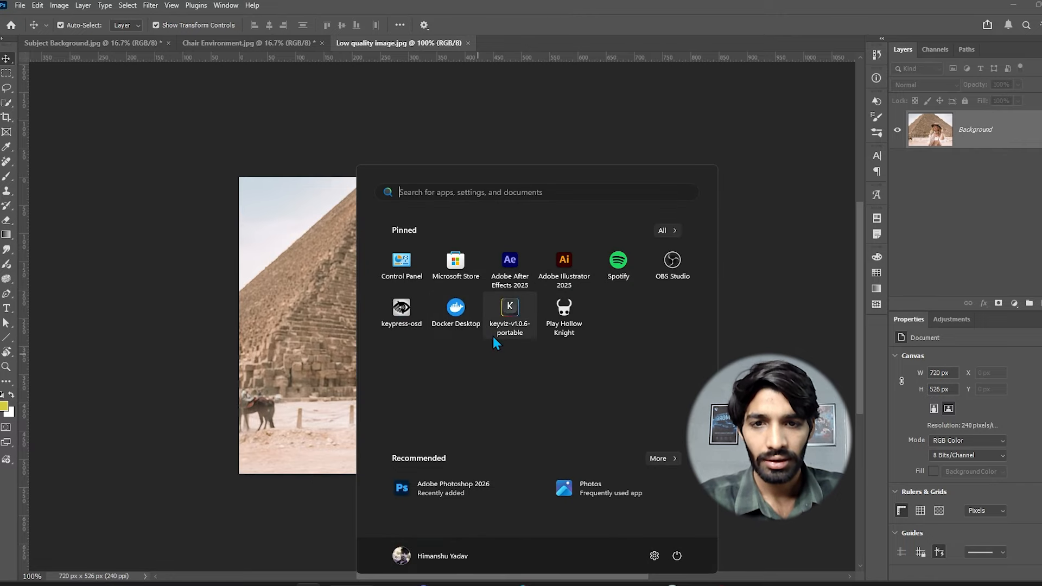
pyautogui.press('super')
# Step: Examine the pixel detail of the woman's face in the low quality image at a closer zoom
pyautogui.scroll(12, 493, 336)
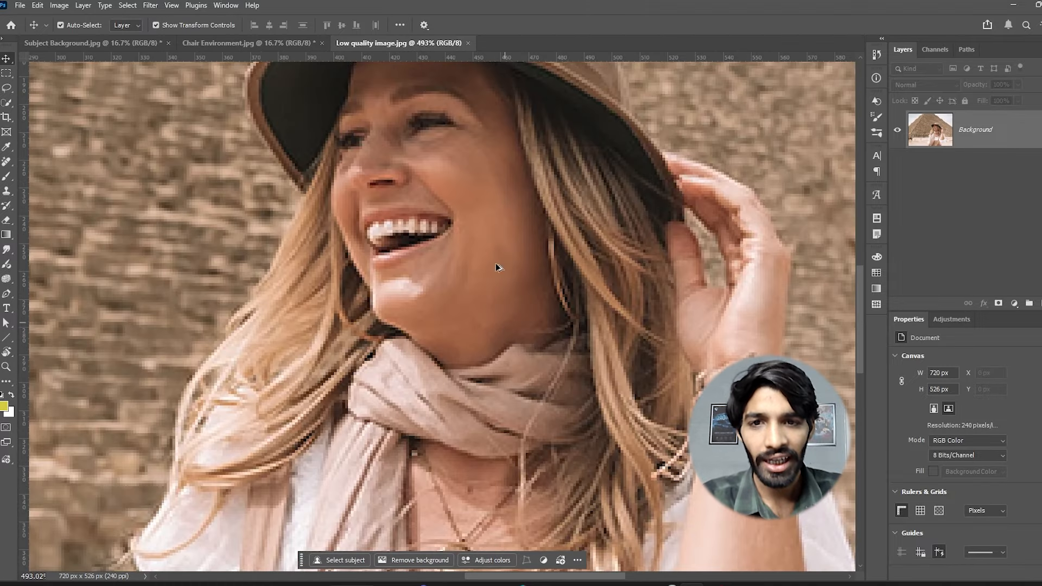
pyautogui.moveTo(440, 193); pyautogui.dragTo(429, 306)
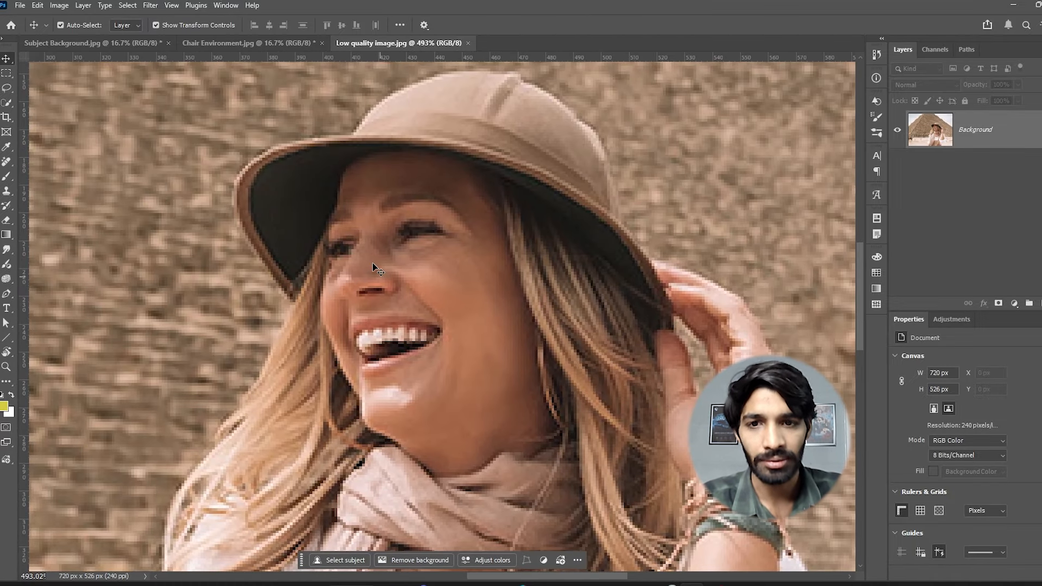
pyautogui.scroll(-12, 373, 263)
pyautogui.moveTo(359, 307); pyautogui.dragTo(415, 324)
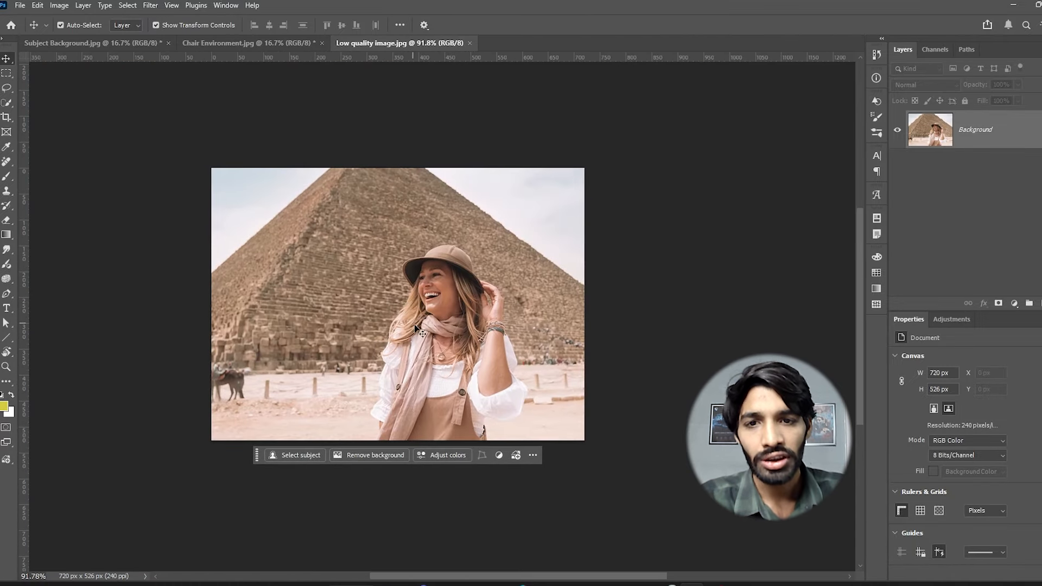
# Step: Upscale the low quality pyramid image at 4x scale with Generative Upscale, using the Firefly Upscaler model
pyautogui.click(64, 6)
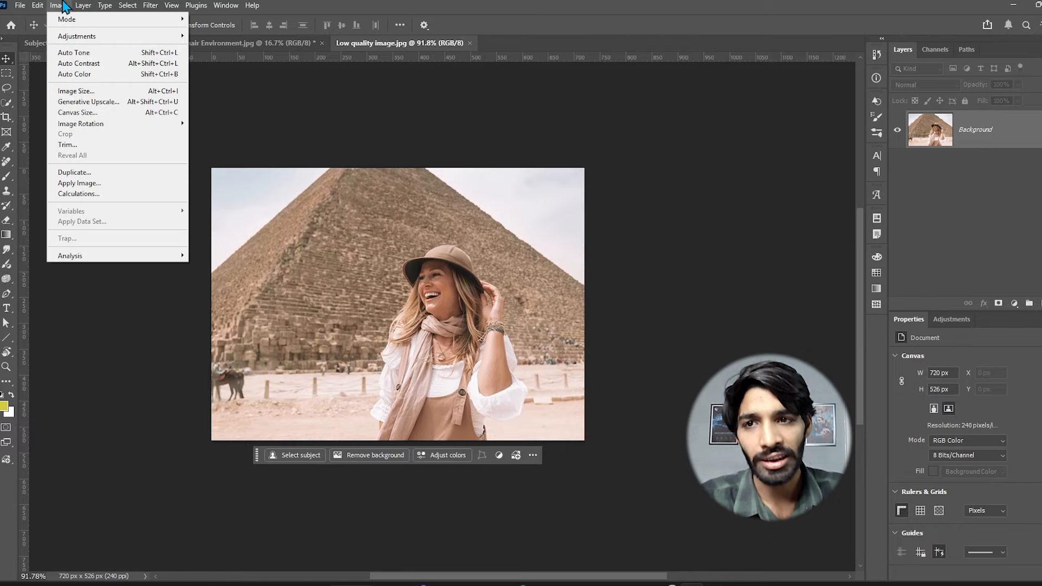
pyautogui.click(116, 103)
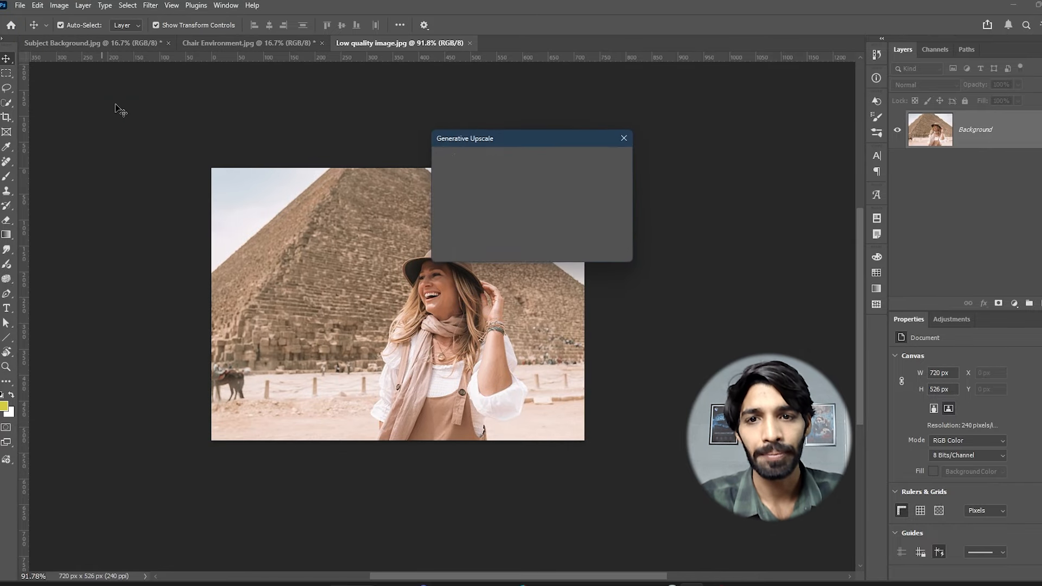
pyautogui.click(479, 221)
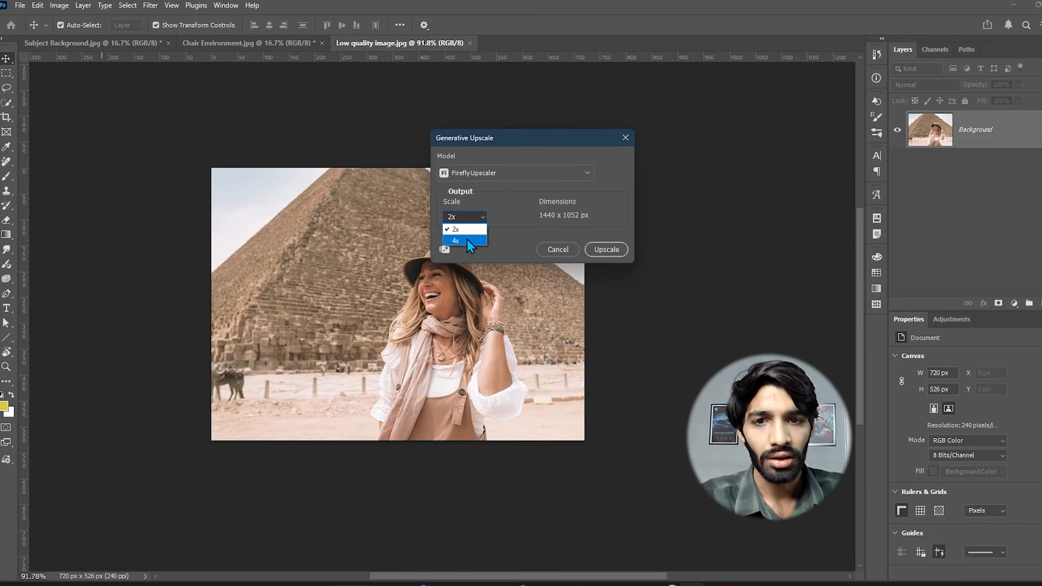
pyautogui.click(466, 240)
pyautogui.click(606, 249)
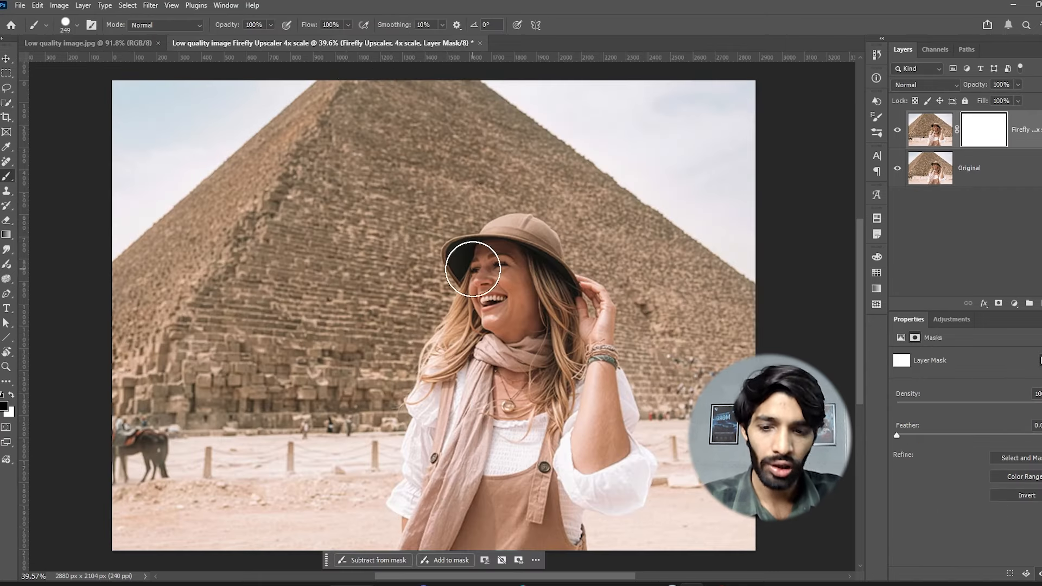
# Step: Compare the Firefly upscaled layer with the original at close zoom on the woman's face
pyautogui.scroll(10, 566, 335)
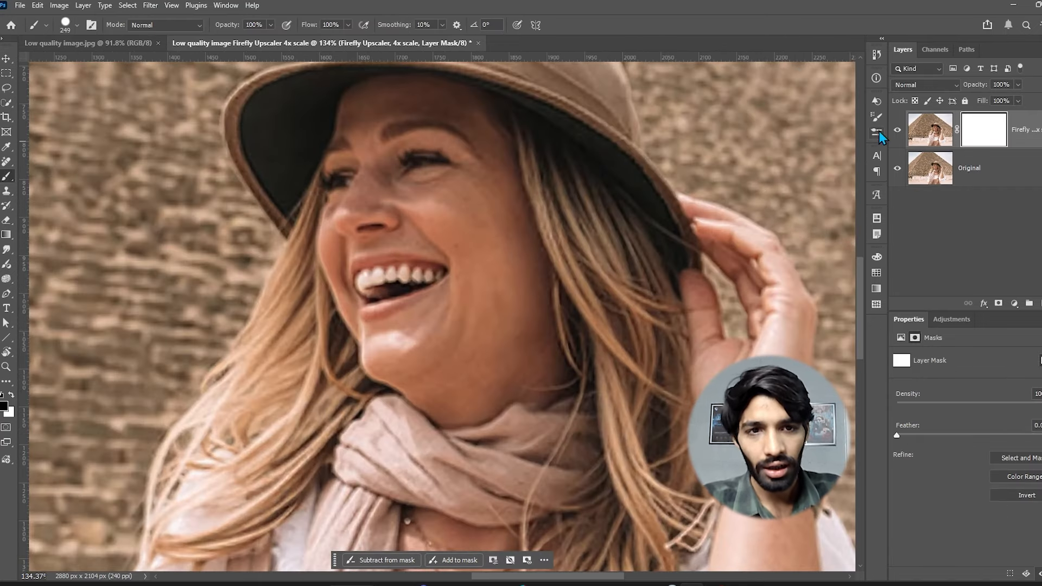
pyautogui.click(898, 130)
pyautogui.click(897, 131)
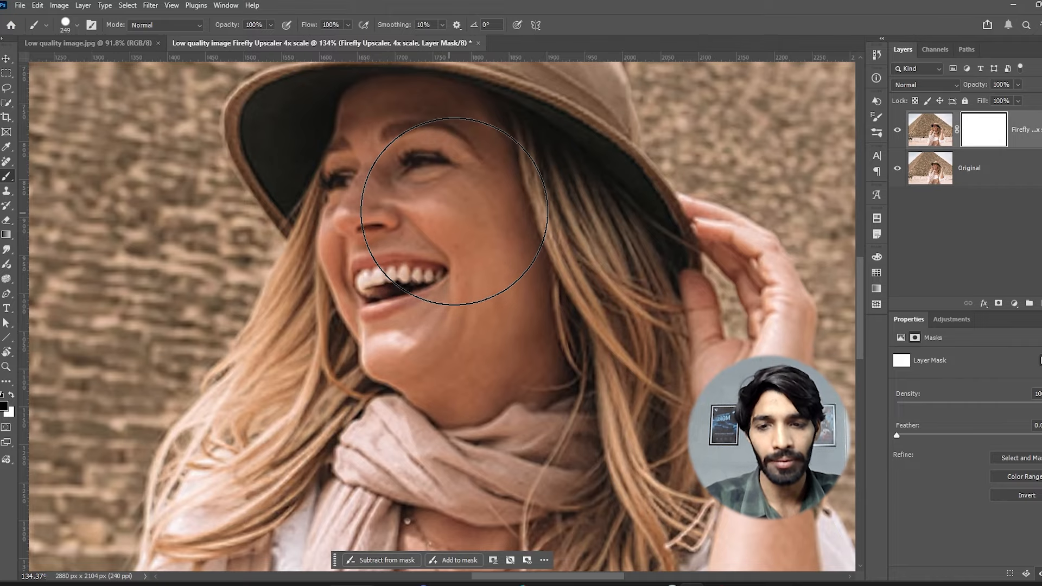
# Step: Generative Upscale the original low quality image to 4x with Topaz Gigapixel and face recovery, and compare the result with the Original layer
pyautogui.click(103, 44)
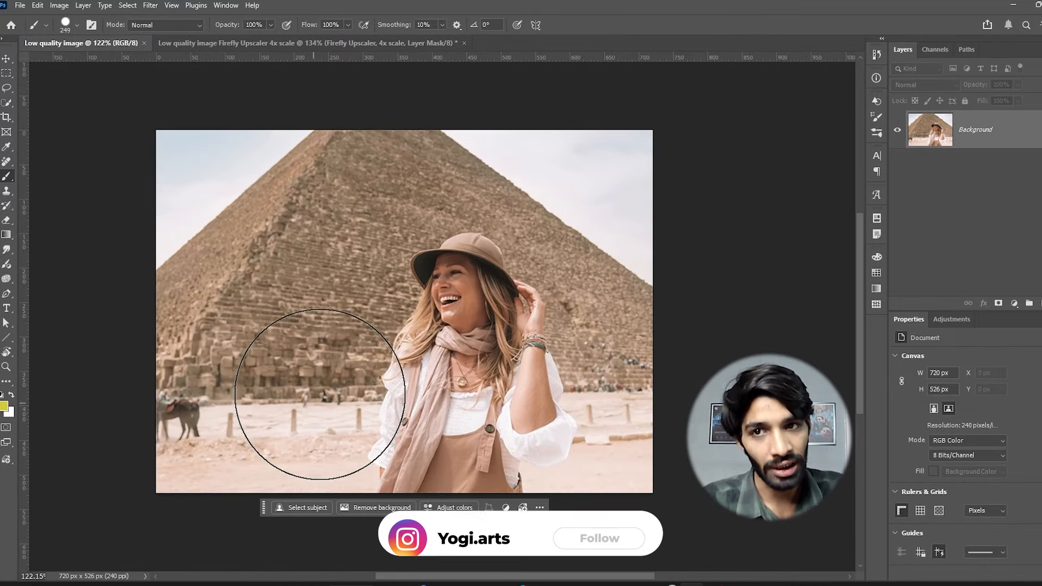
pyautogui.click(60, 6)
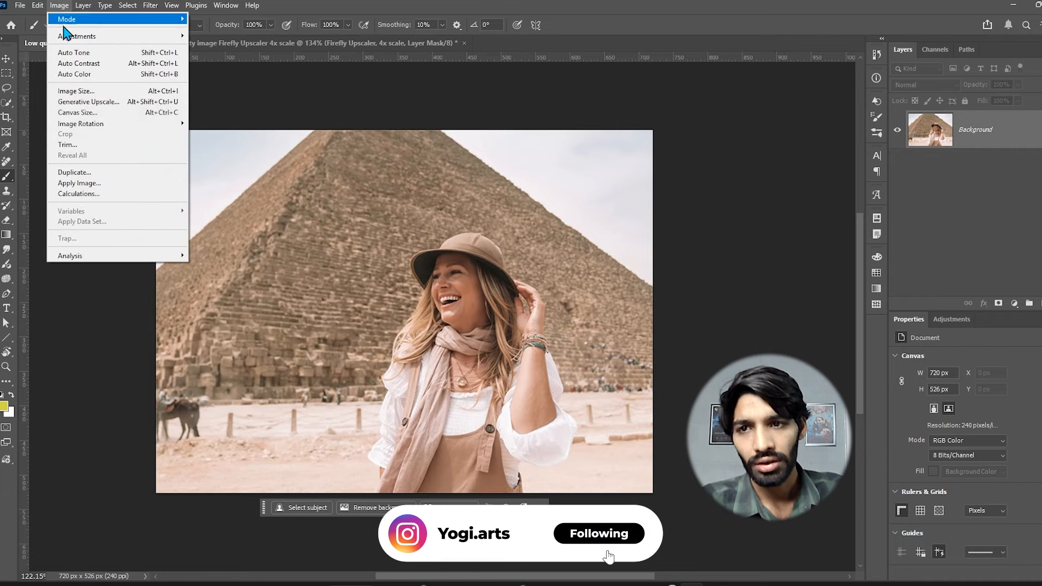
pyautogui.click(83, 102)
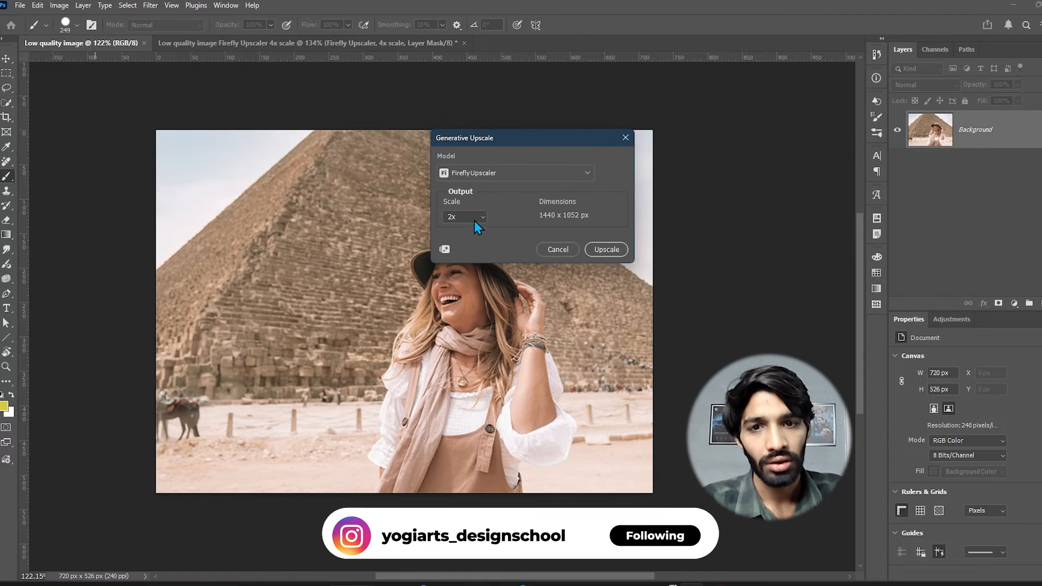
pyautogui.click(493, 171)
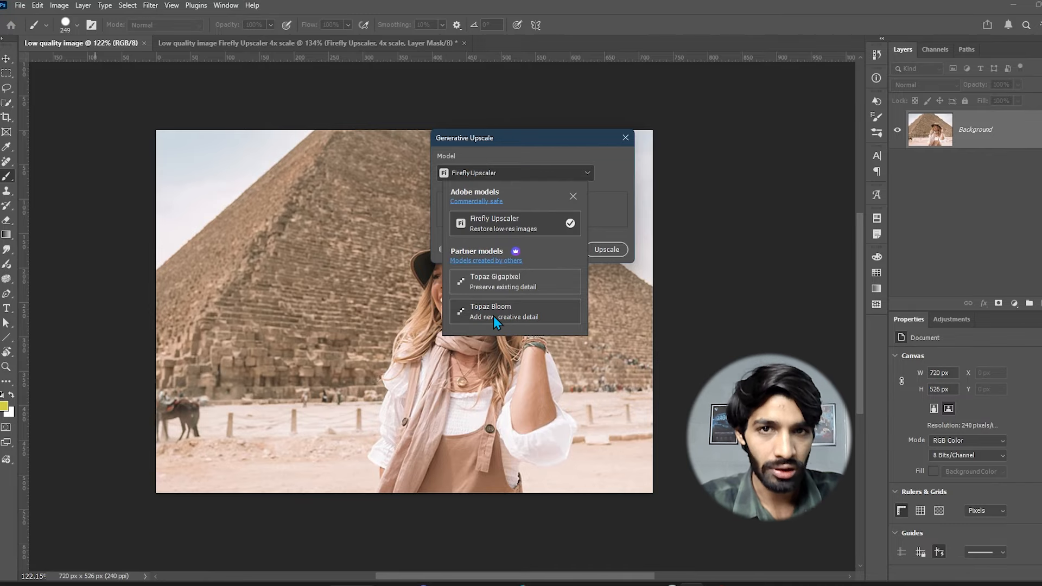
pyautogui.click(493, 282)
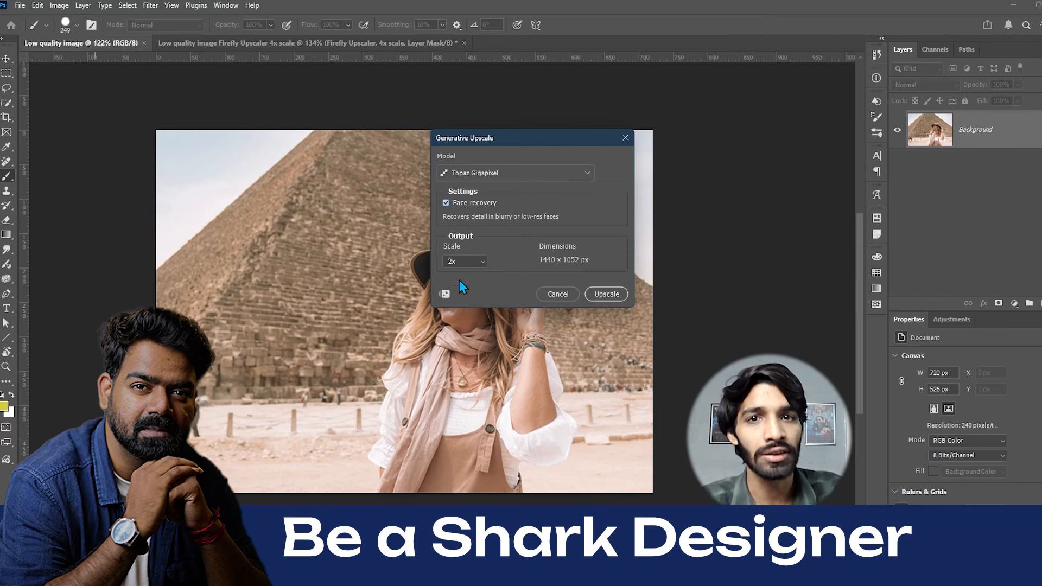
pyautogui.click(480, 260)
pyautogui.click(481, 260)
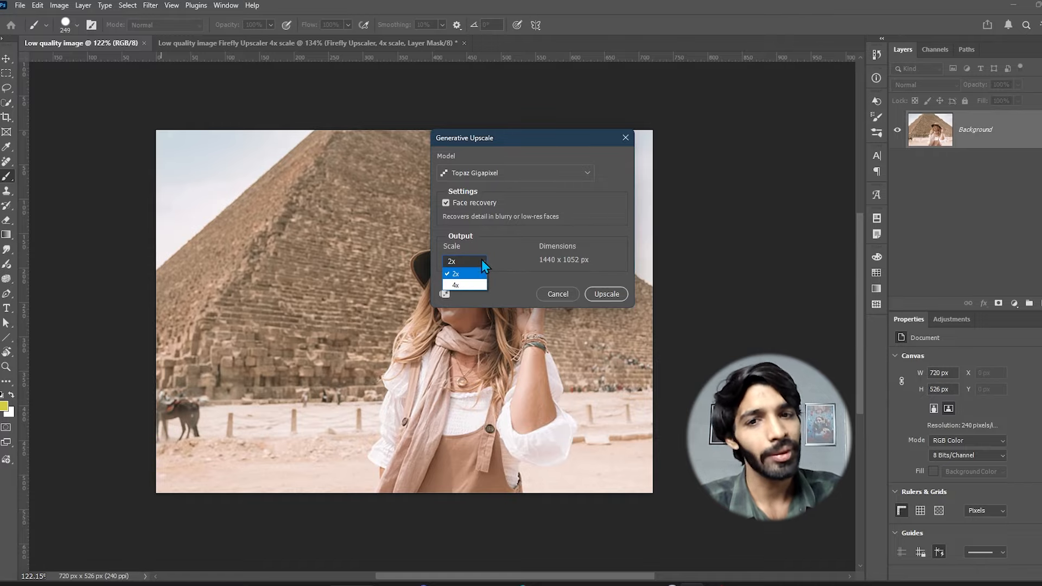
pyautogui.click(477, 282)
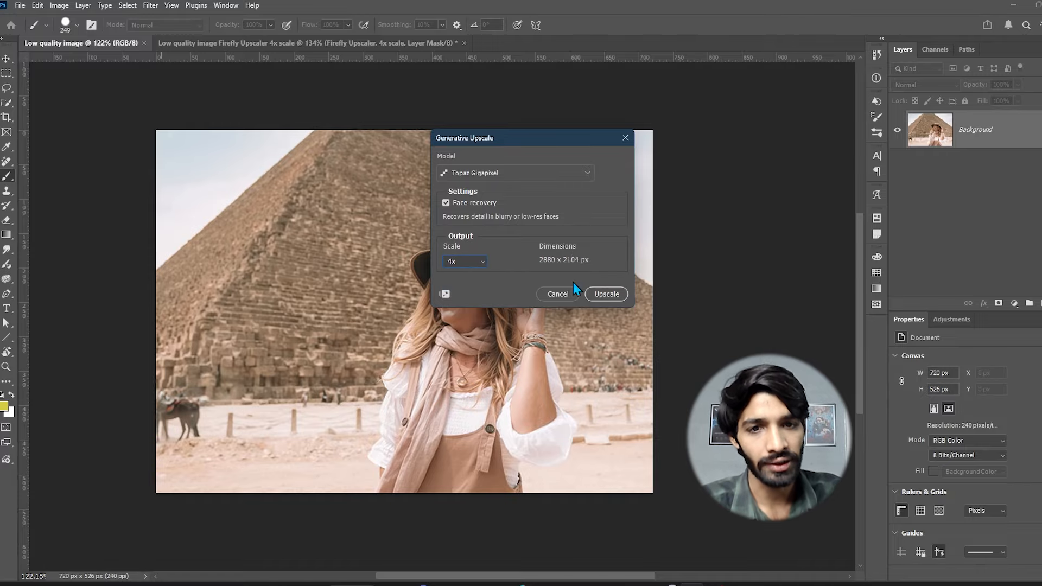
pyautogui.click(613, 293)
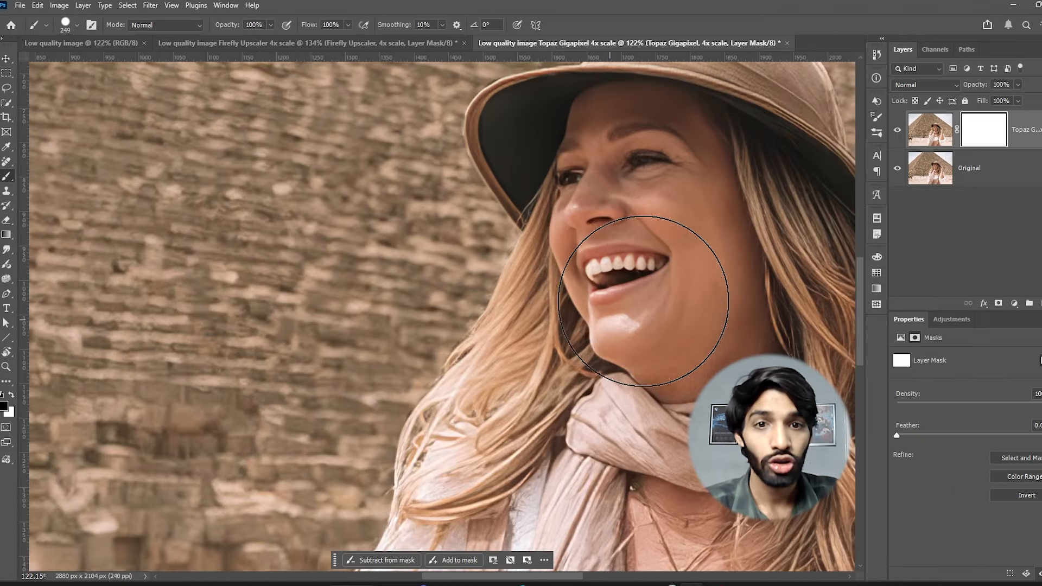
pyautogui.click(897, 131)
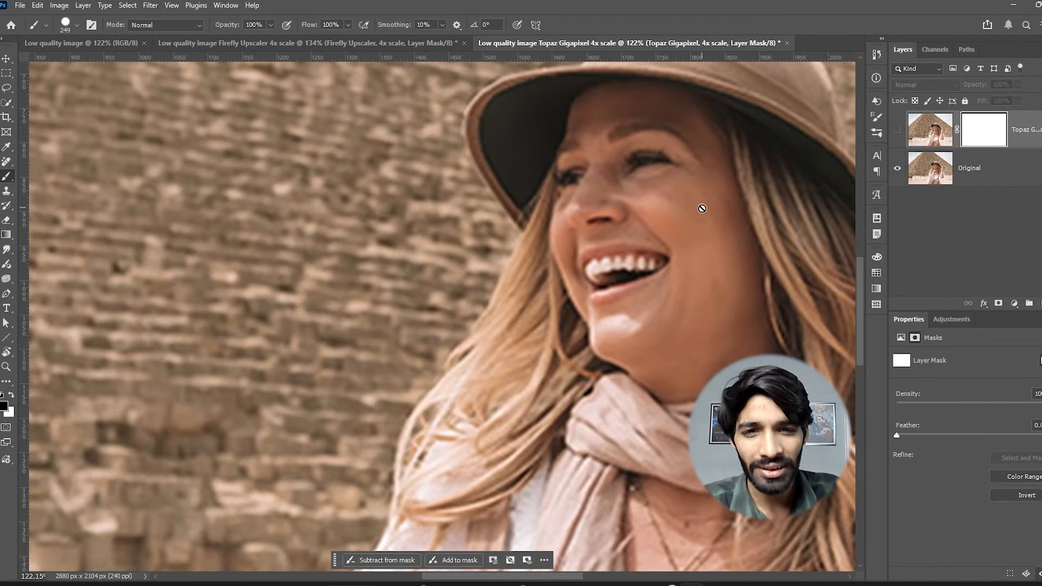
pyautogui.click(898, 132)
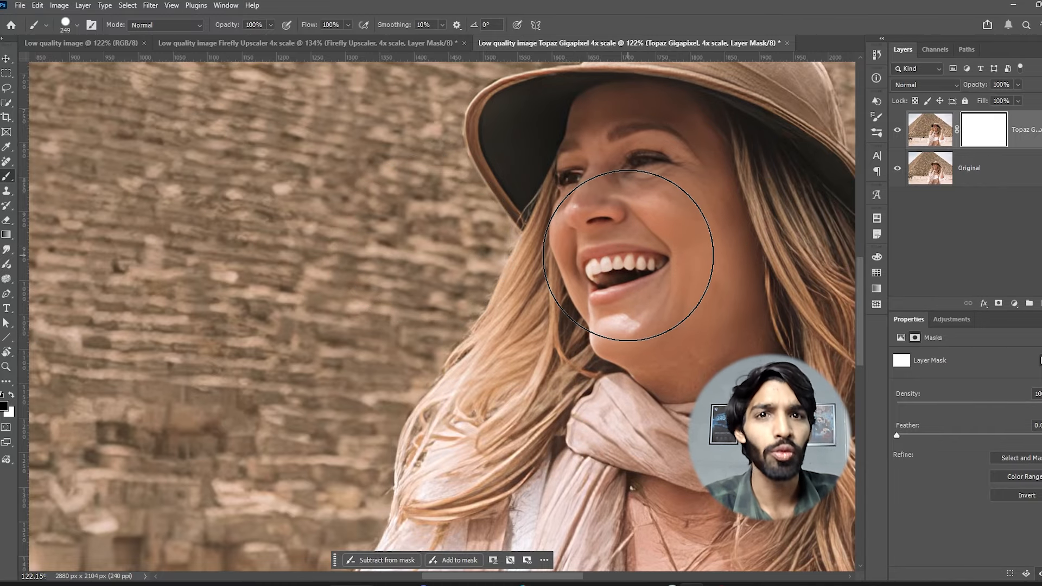
# Step: Generative Upscale the original low quality image to 4x with the Topaz Bloom model and Creativity at 10
pyautogui.click(82, 43)
pyautogui.click(59, 5)
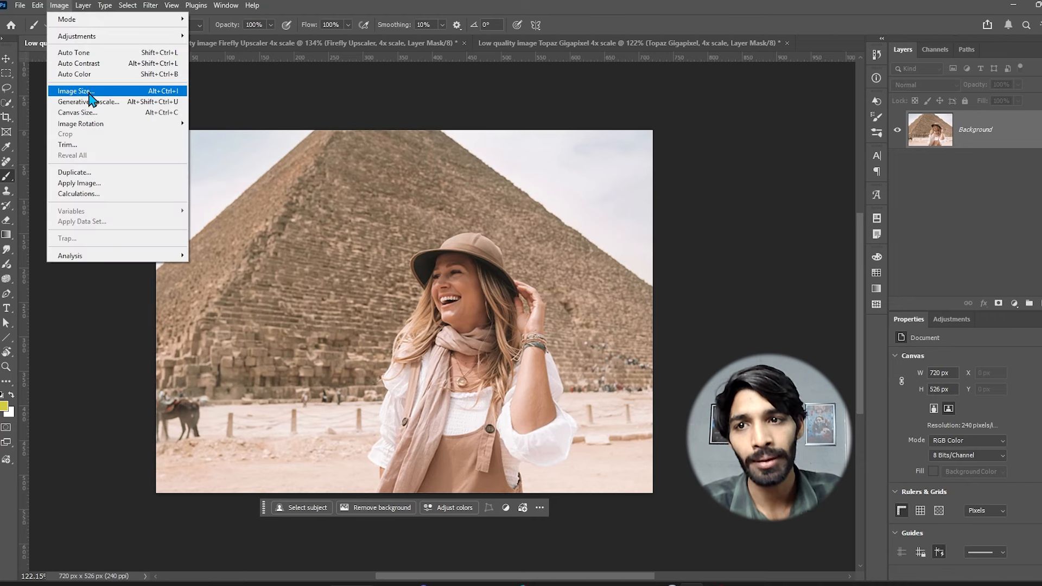
pyautogui.click(120, 103)
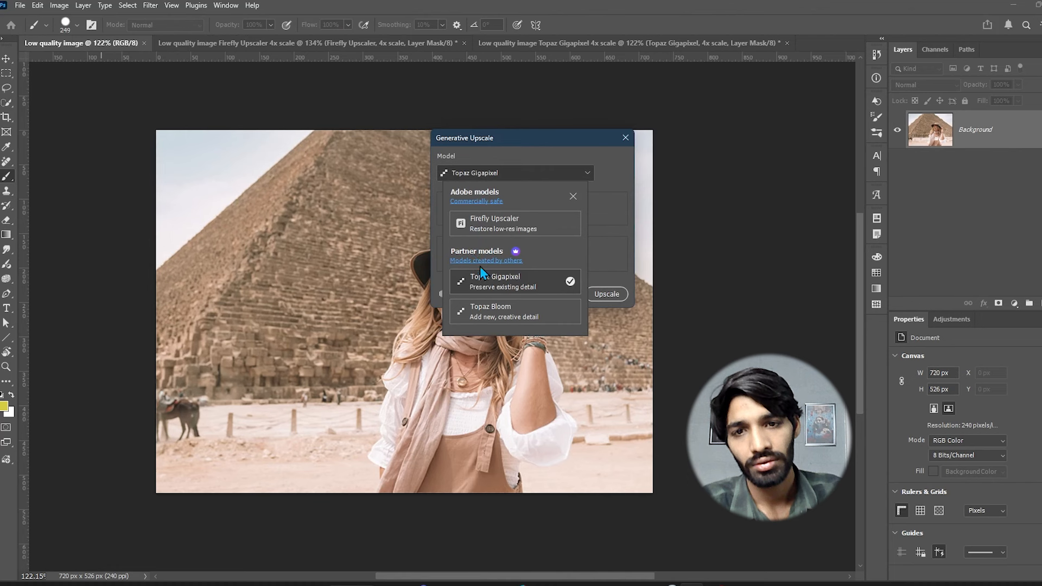
pyautogui.click(490, 304)
pyautogui.moveTo(537, 218); pyautogui.dragTo(714, 240)
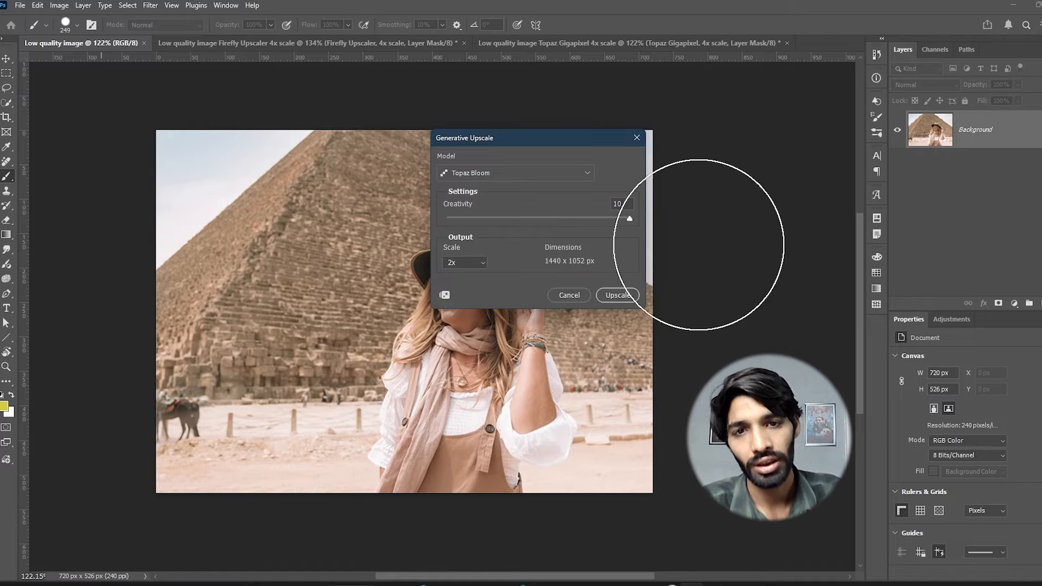
pyautogui.click(477, 285)
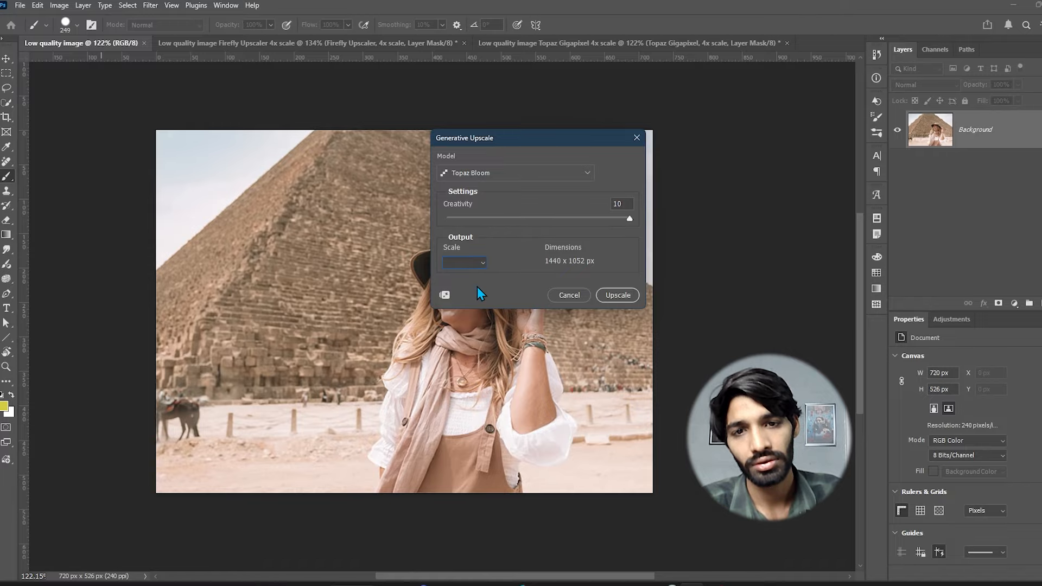
pyautogui.click(626, 296)
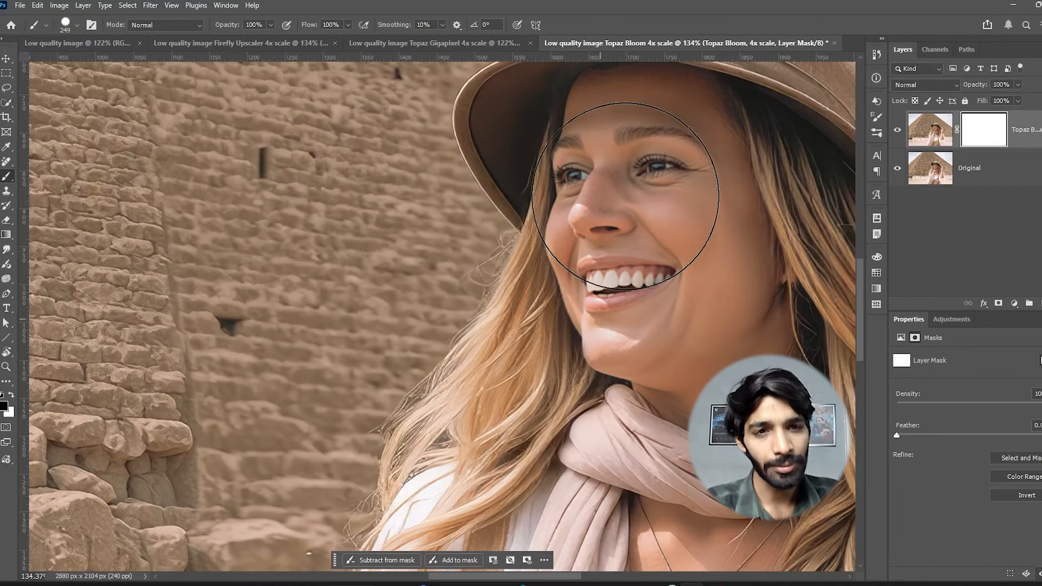
# Step: Compare the Topaz Bloom layer with the original on the woman's face, and check the whole upscaled image
pyautogui.click(897, 131)
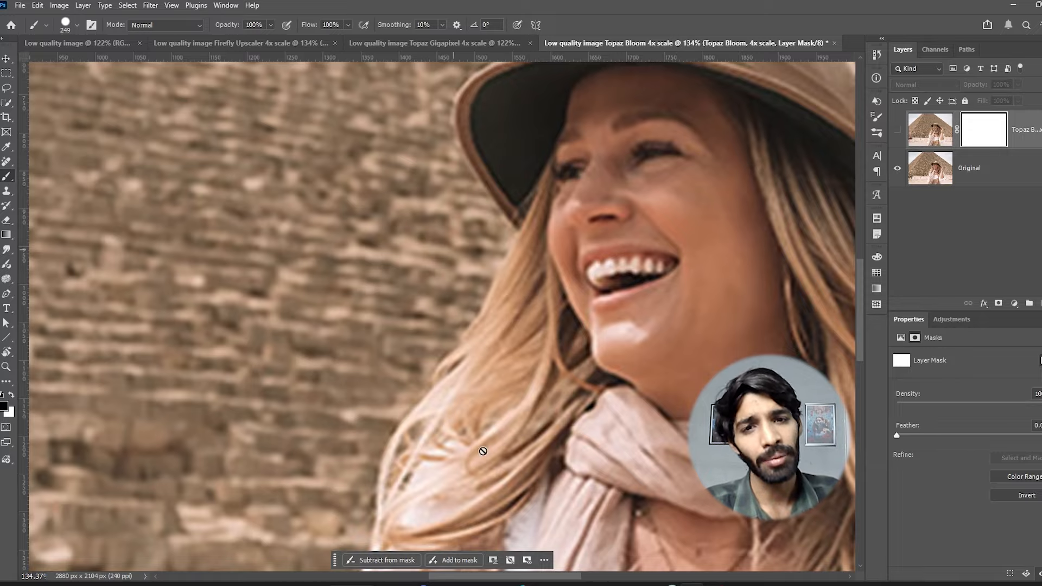
pyautogui.click(897, 131)
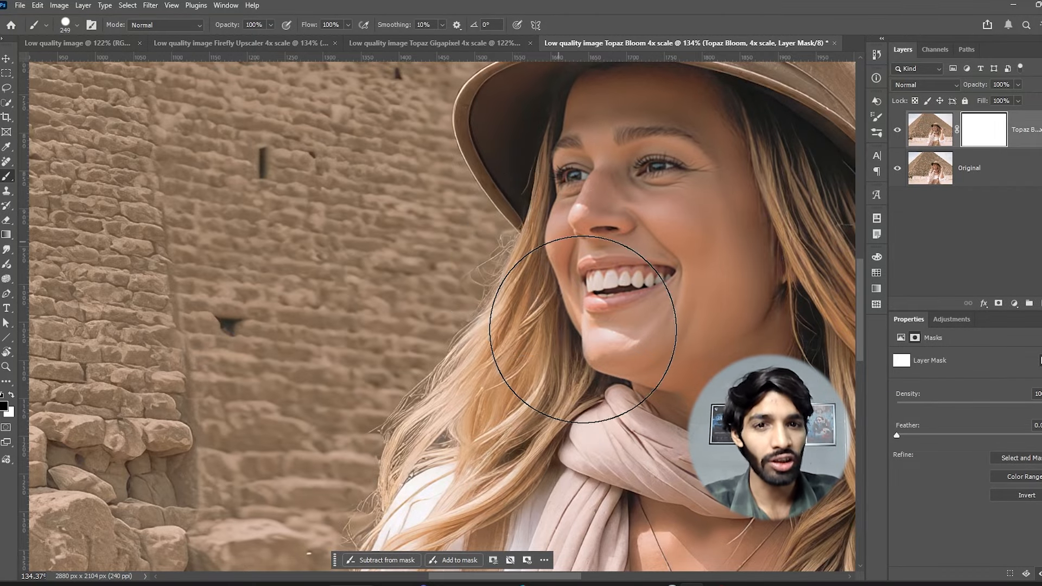
pyautogui.scroll(-9, 351, 323)
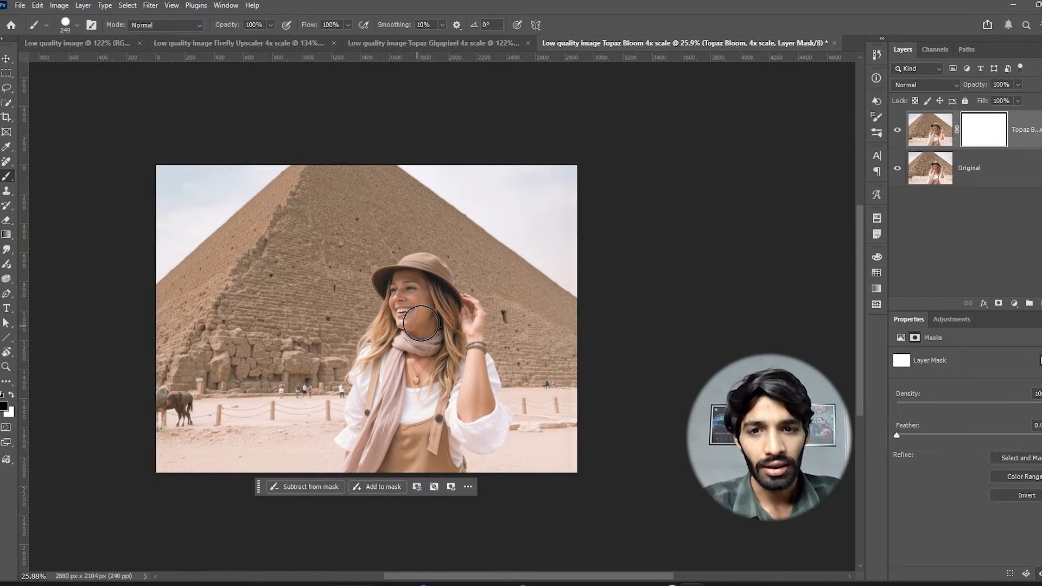
pyautogui.moveTo(420, 321)
pyautogui.mouseDown()
pyautogui.moveTo(532, 384)
pyautogui.moveTo(474, 262)
pyautogui.moveTo(485, 310)
pyautogui.mouseUp()
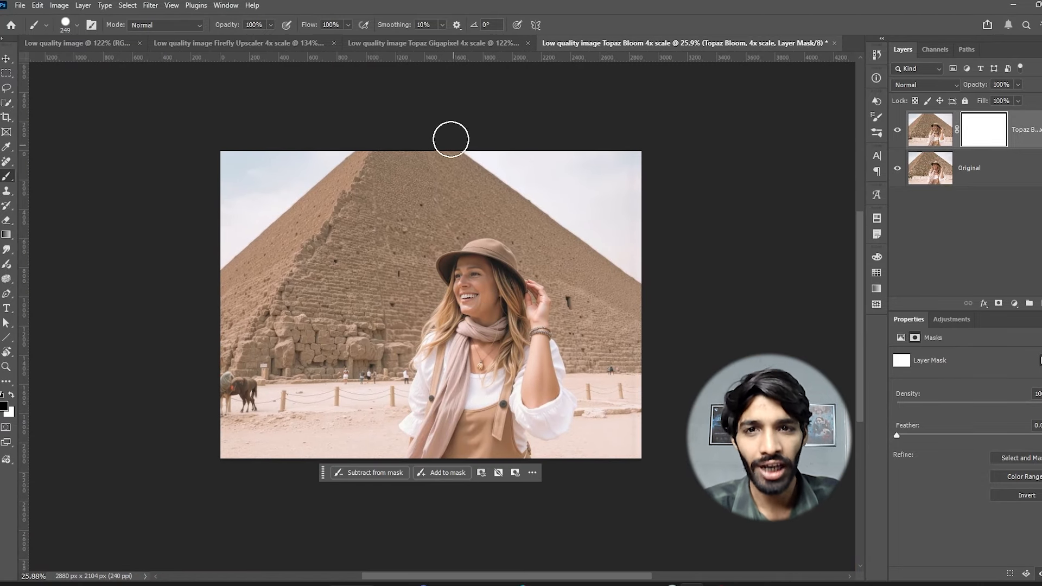
# Step: Arrange the Firefly, Topaz Gigapixel and Topaz Bloom documents in separate floating windows and compare their face and hair detail
pyautogui.moveTo(247, 47); pyautogui.dragTo(124, 61)
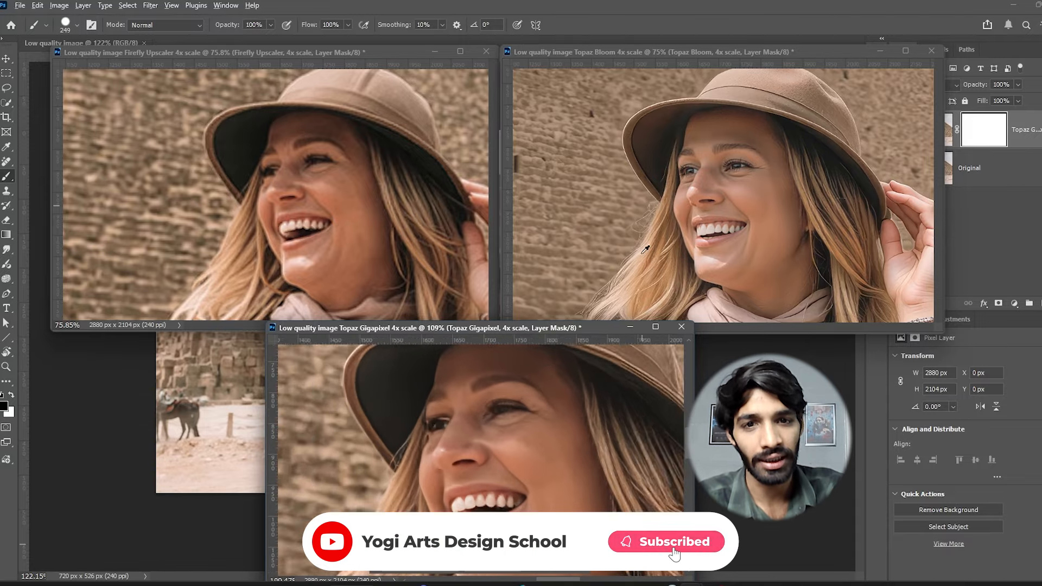
pyautogui.click(734, 198)
pyautogui.scroll(8, 657, 209)
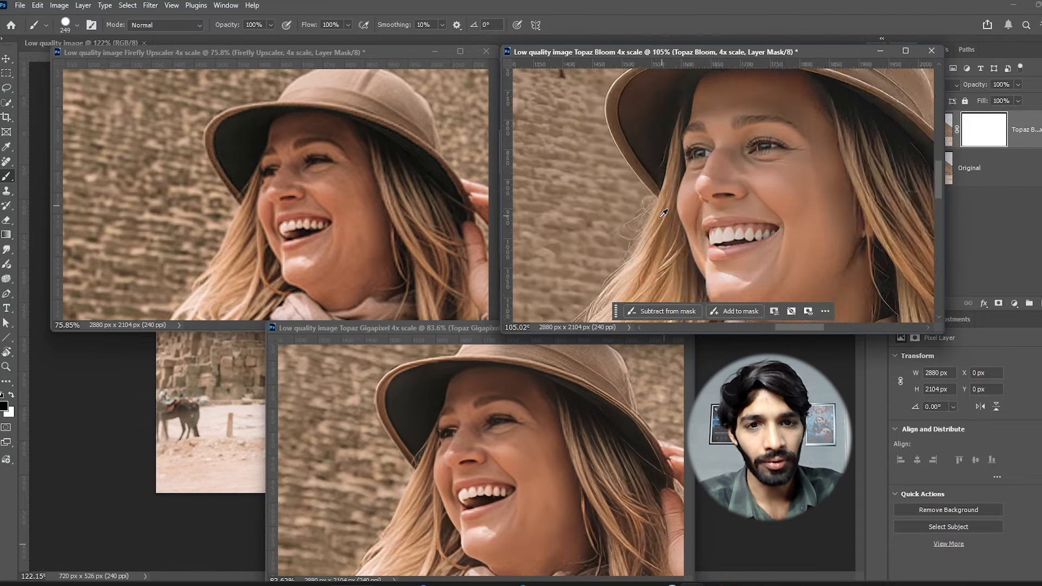
pyautogui.moveTo(657, 209)
pyautogui.mouseDown()
pyautogui.moveTo(741, 105)
pyautogui.moveTo(724, 146)
pyautogui.moveTo(752, 81)
pyautogui.mouseUp()
pyautogui.moveTo(564, 304); pyautogui.dragTo(649, 149)
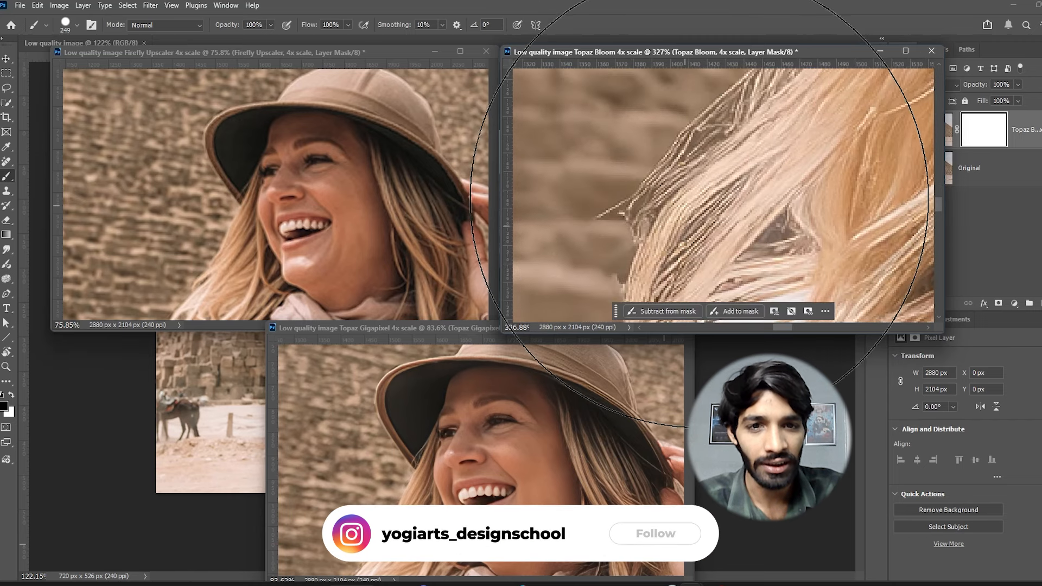
pyautogui.moveTo(716, 191); pyautogui.dragTo(626, 202)
pyautogui.hotkey('ctrl', '0')
pyautogui.press('v')
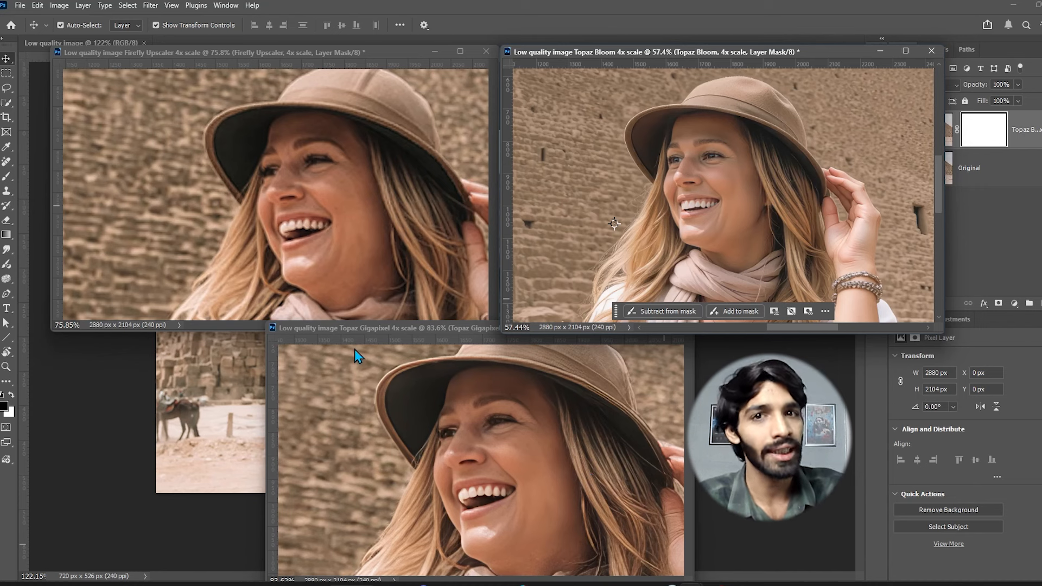
pyautogui.click(387, 327)
pyautogui.click(623, 51)
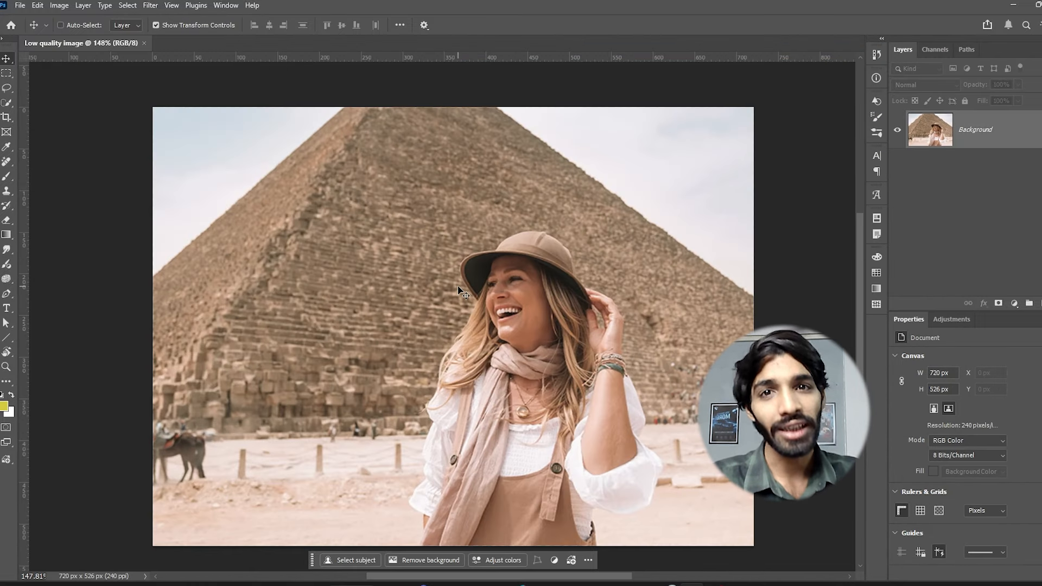
# Step: Open the Discover search and look up "pen tool"
pyautogui.hotkey('ctrl', 'f')
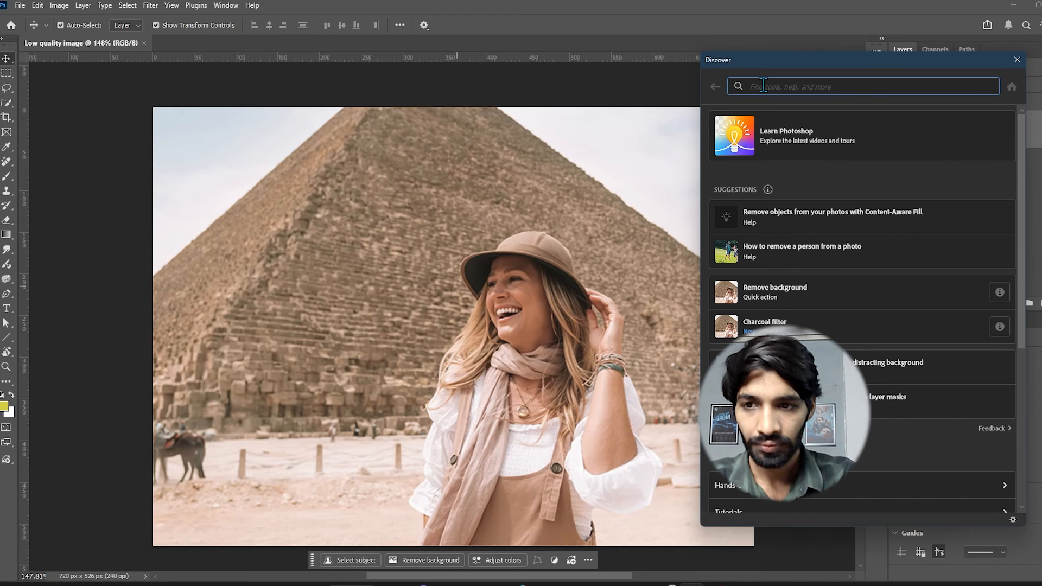
pyautogui.write('pen')
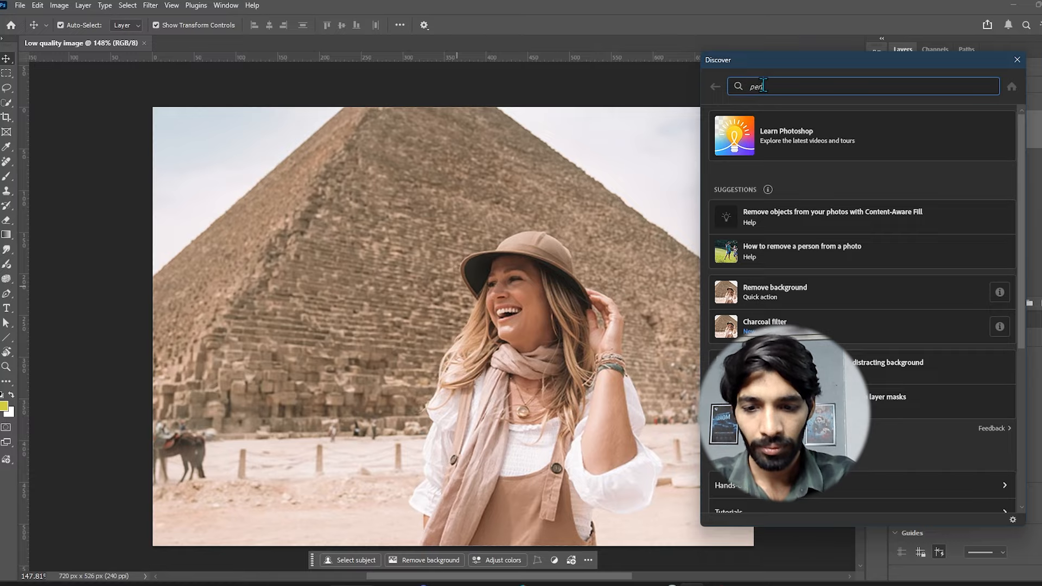
pyautogui.write(' tool')
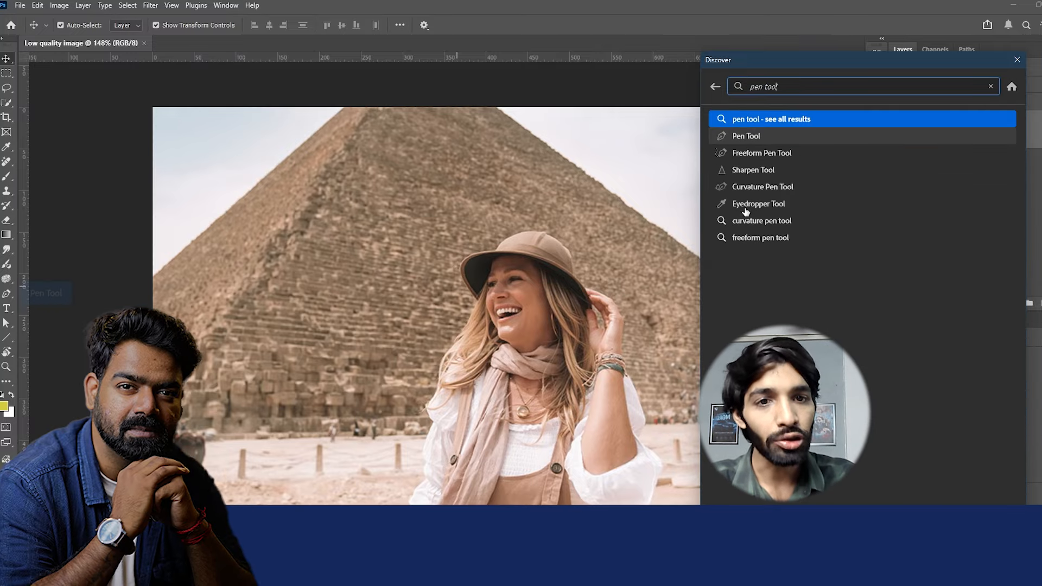
# Step: Replace the Discover search term with "generative fill", and start another search for "remove"
pyautogui.moveTo(788, 88); pyautogui.dragTo(741, 90)
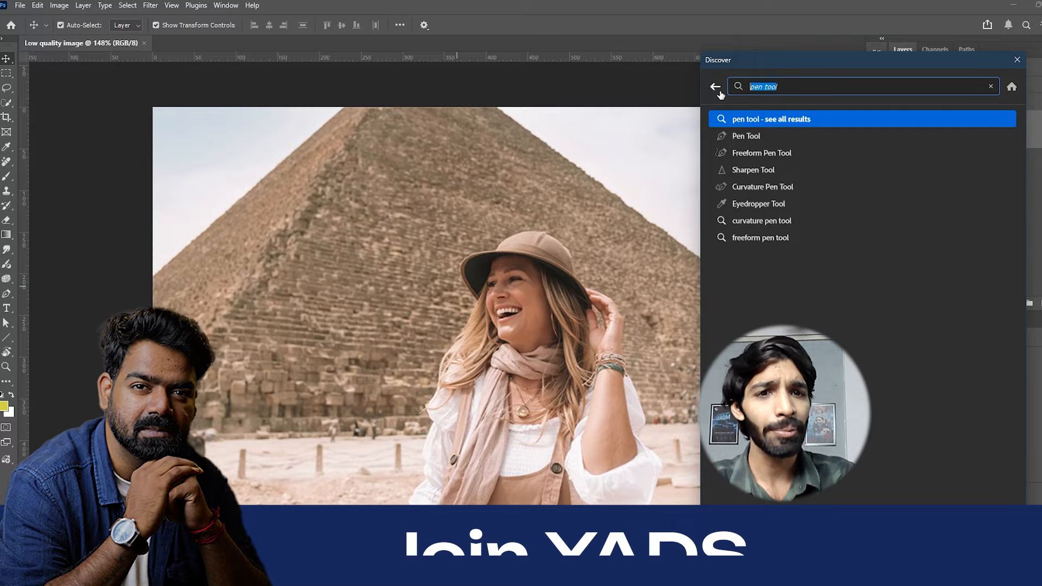
pyautogui.write('generative fil')
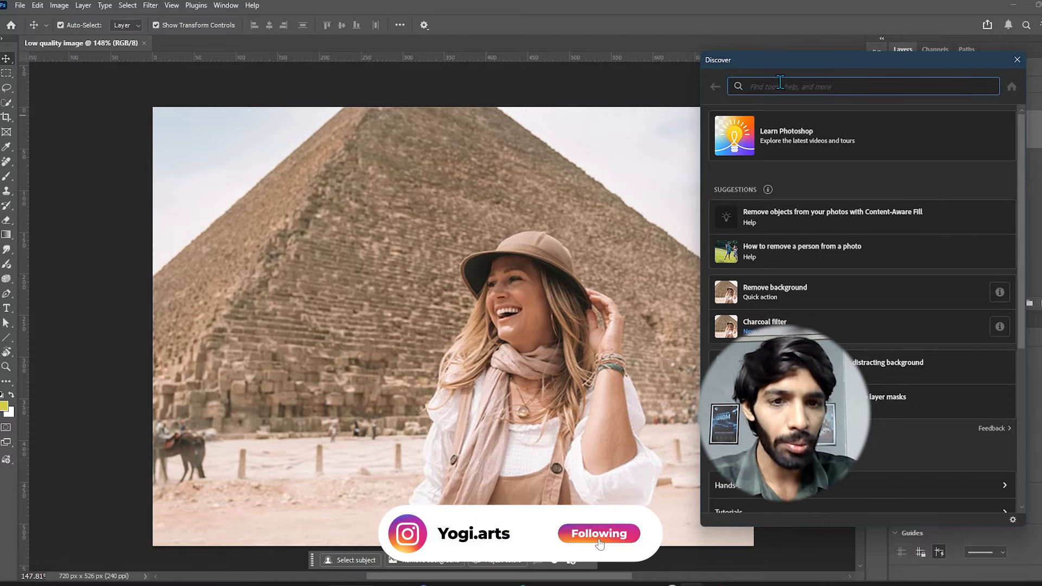
pyautogui.write('remove')
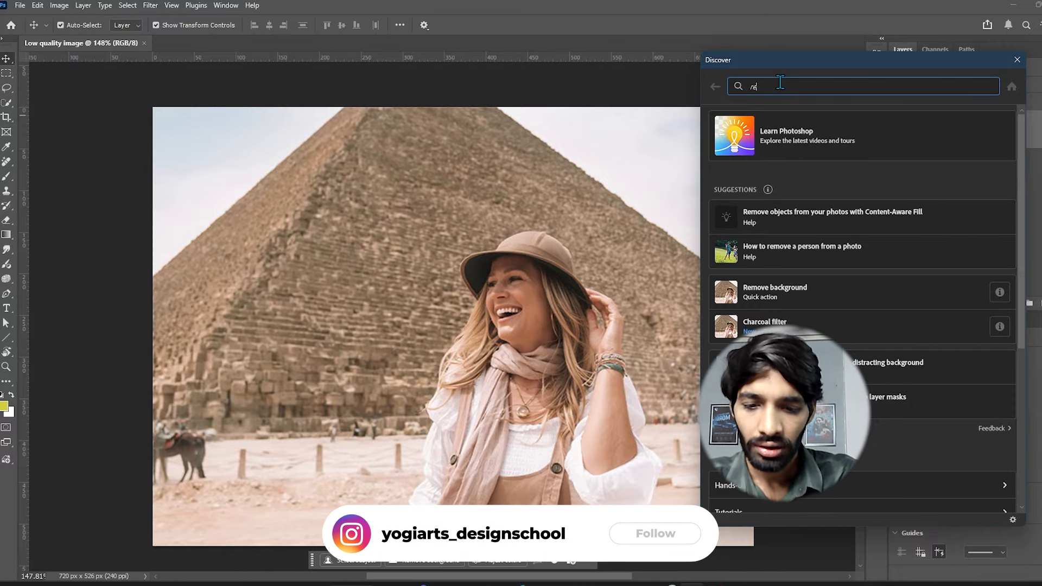